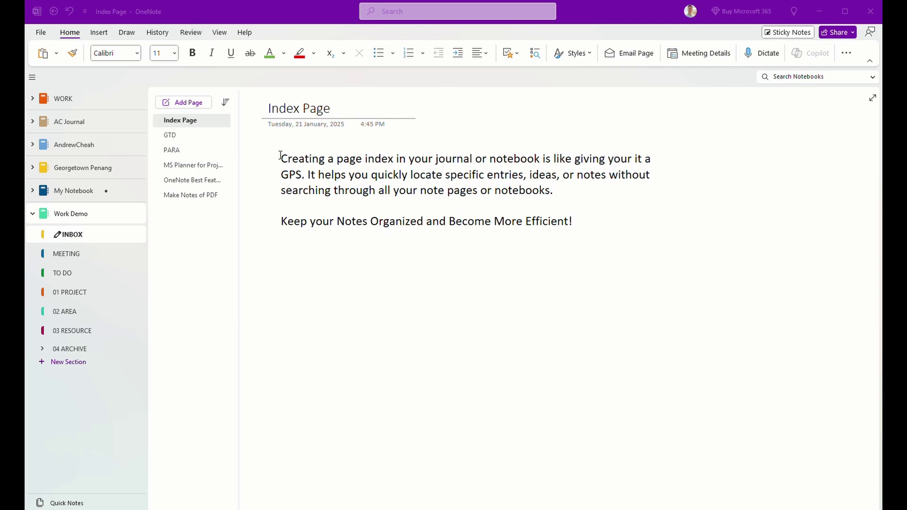
Delete the stray word 'your' so the intro reads 'like giving it a GPS'
double_click(610, 159)
key(Delete)
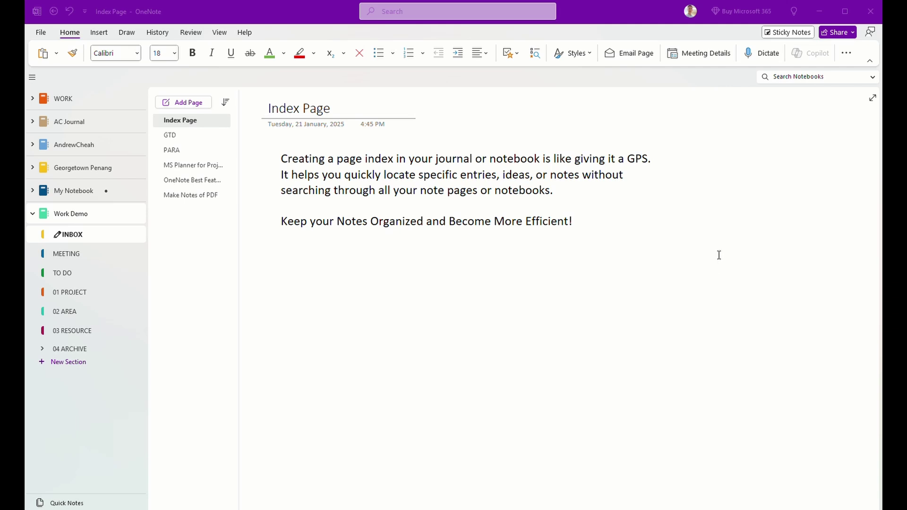
On the MEETING Meeting Index, test the 20250115 SCM Meeting Minutes link and come back
click(55, 257)
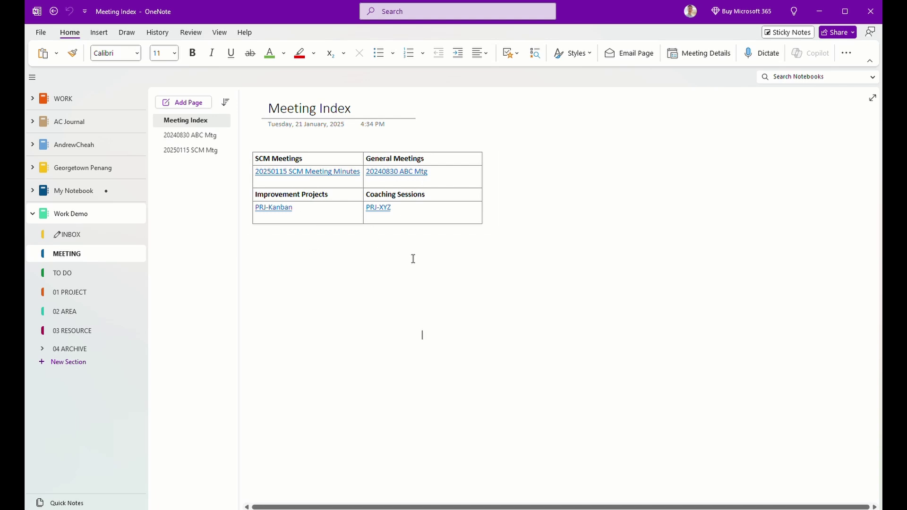
click(269, 259)
click(336, 174)
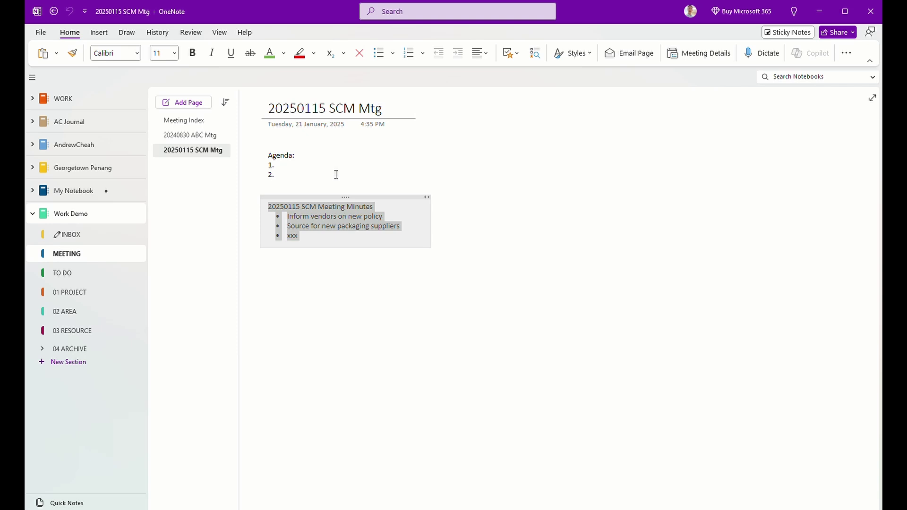
click(330, 226)
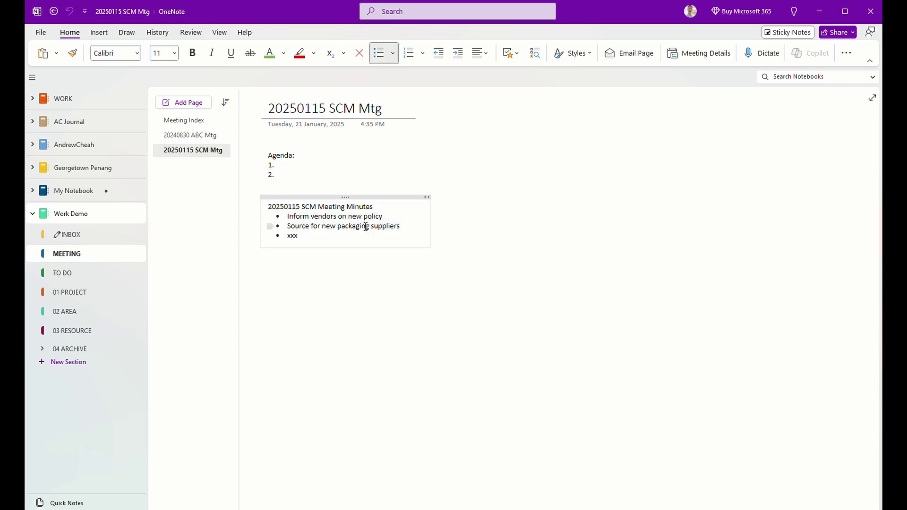
click(195, 121)
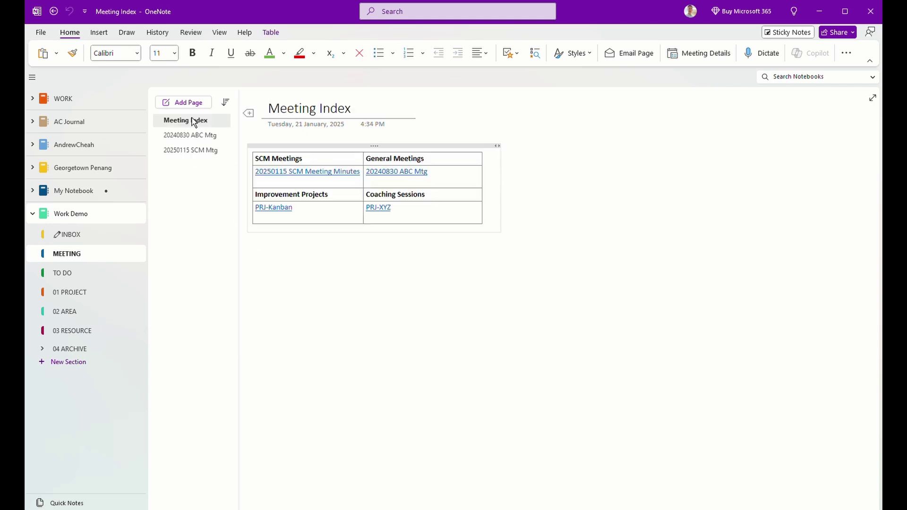
Test the 20240830 ABC Mtg link, then follow the PRJ-XYZ link to its project page
click(406, 175)
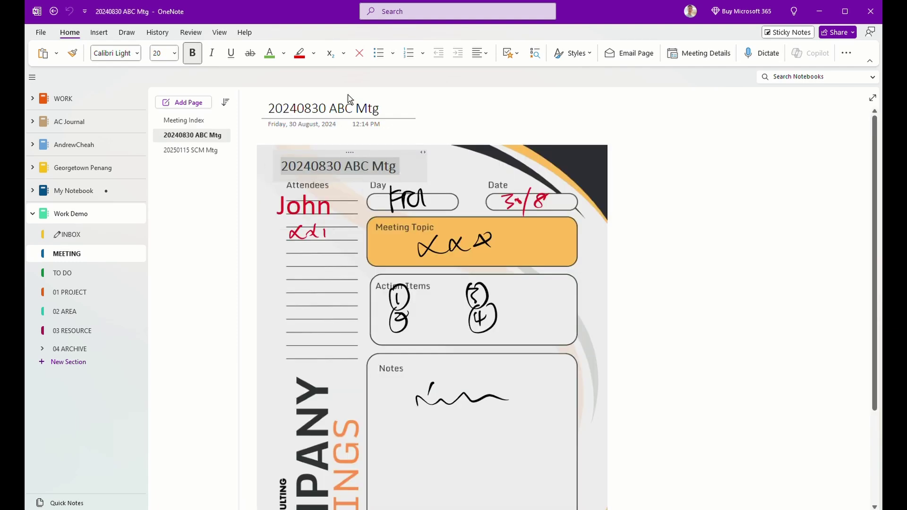
click(197, 122)
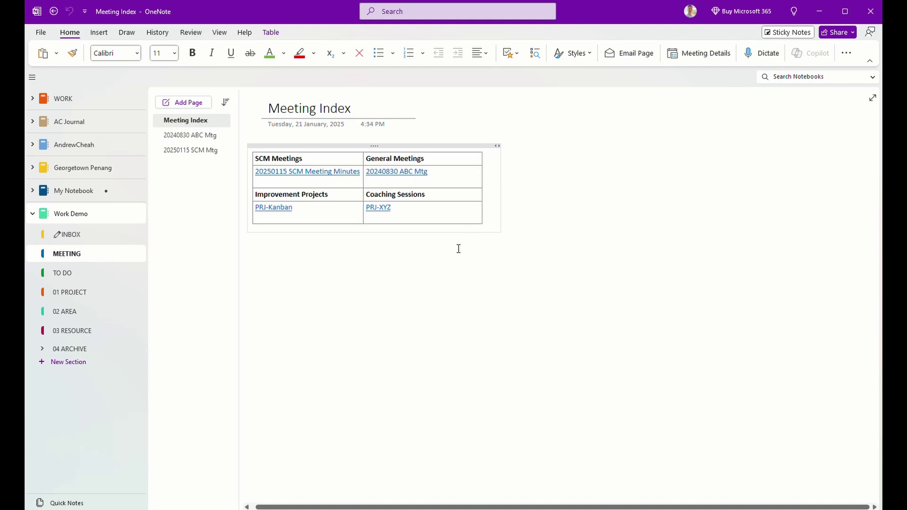
click(374, 209)
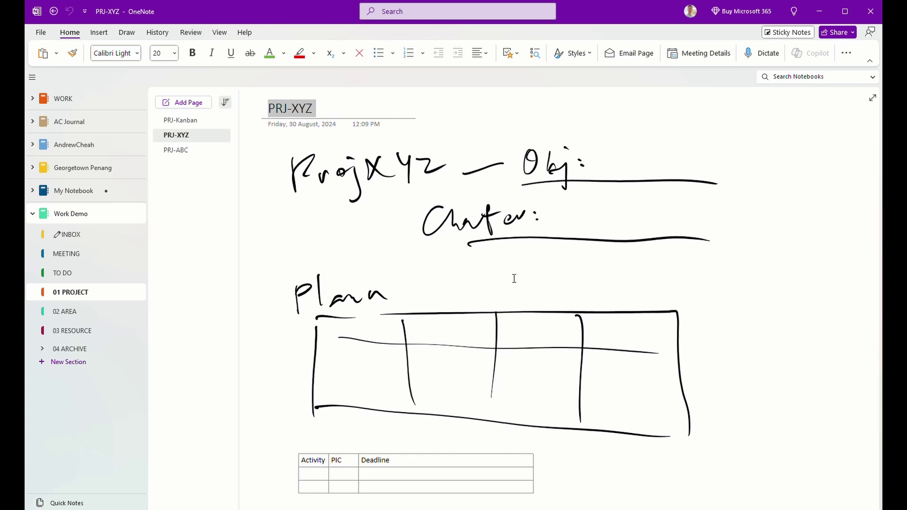
Open the 20250115 SCM Mtg page and nudge its minutes note slightly lower
key(alt+Left)
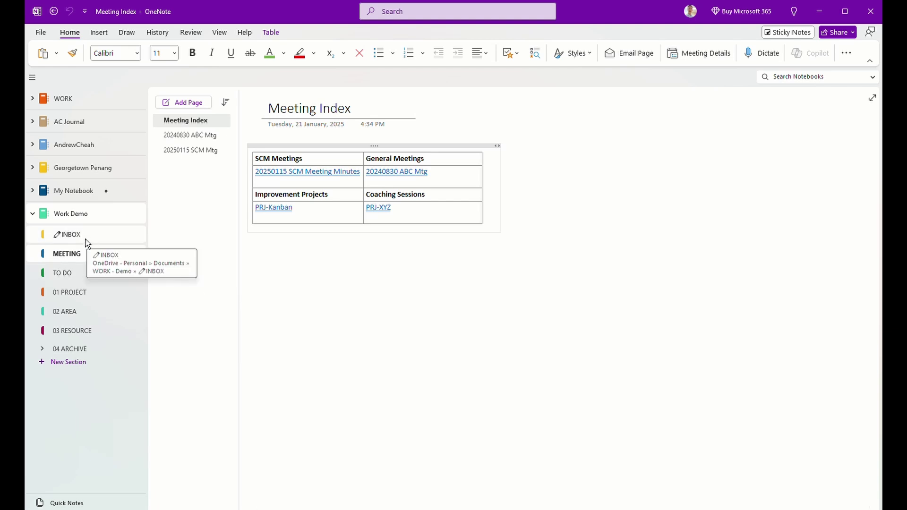
click(198, 152)
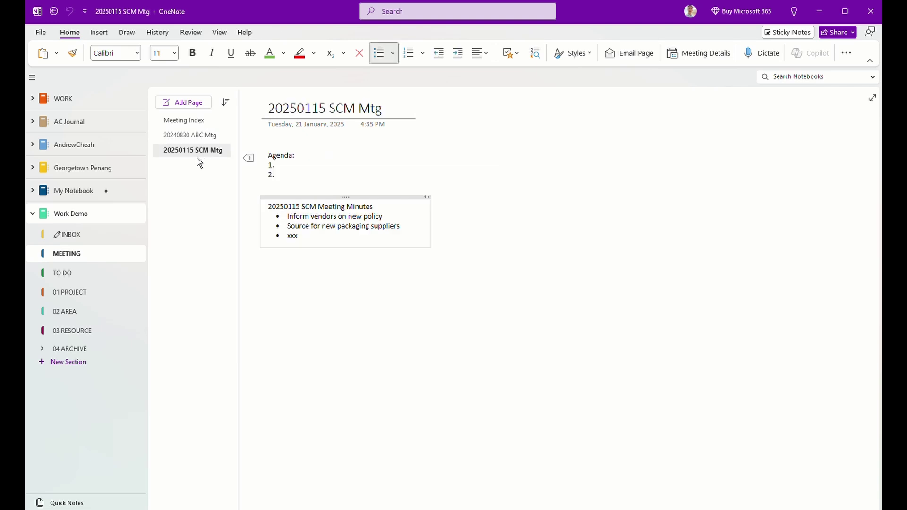
click(487, 208)
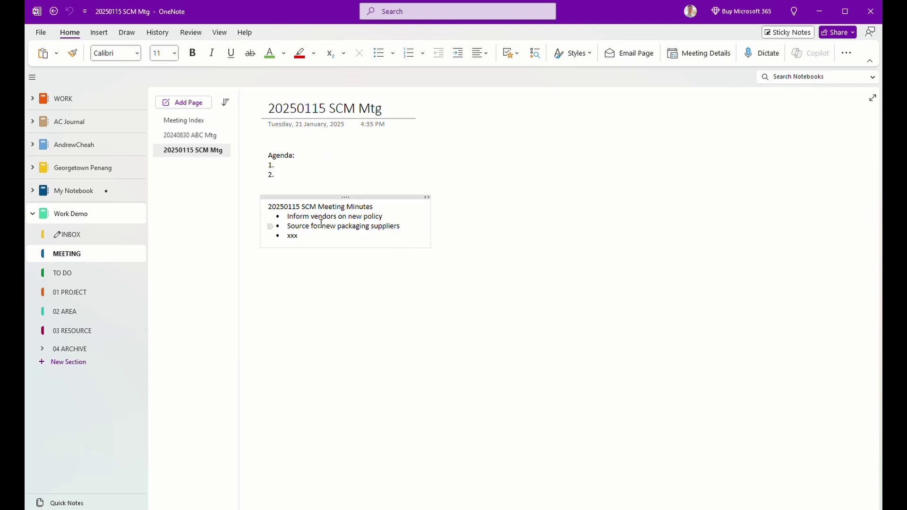
click(334, 208)
mouse_move(381, 197)
mouse_down()
mouse_move(533, 235)
mouse_move(380, 208)
mouse_up()
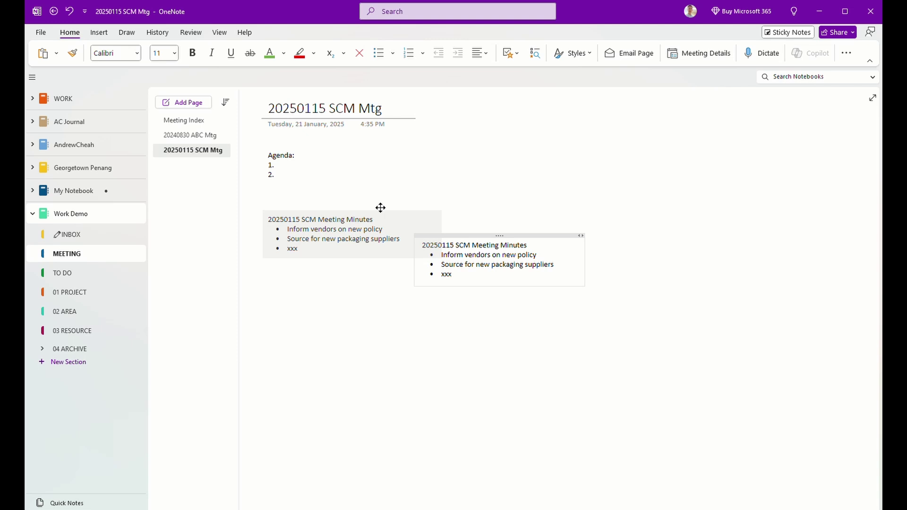
Copy a link to the 20250115 SCM Meeting Minutes paragraph
click(375, 229)
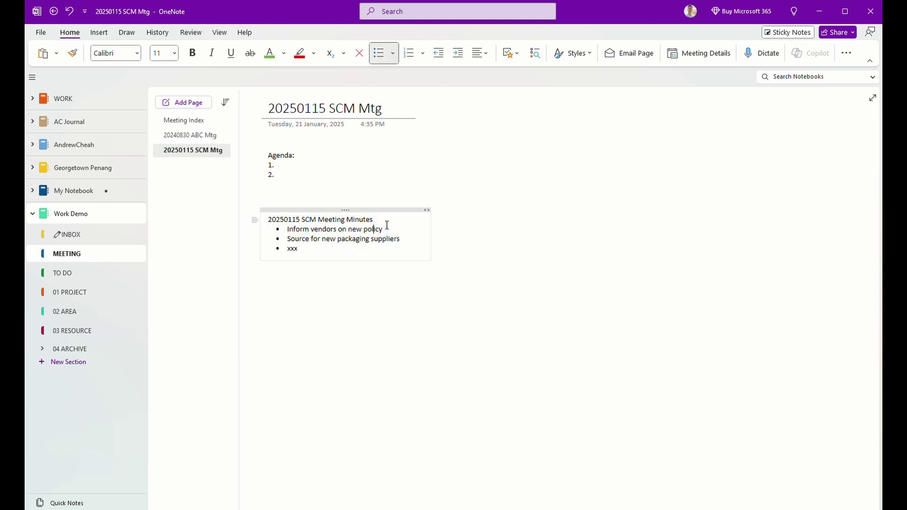
right_click(386, 228)
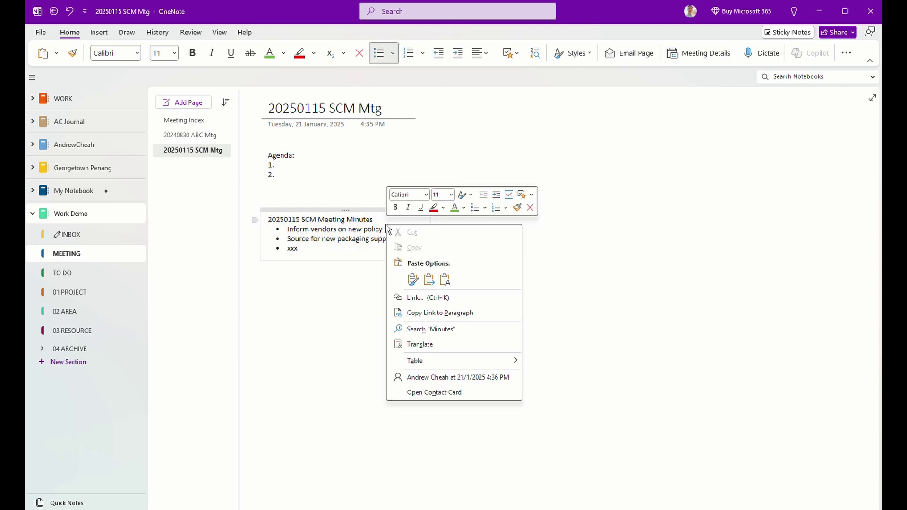
click(451, 315)
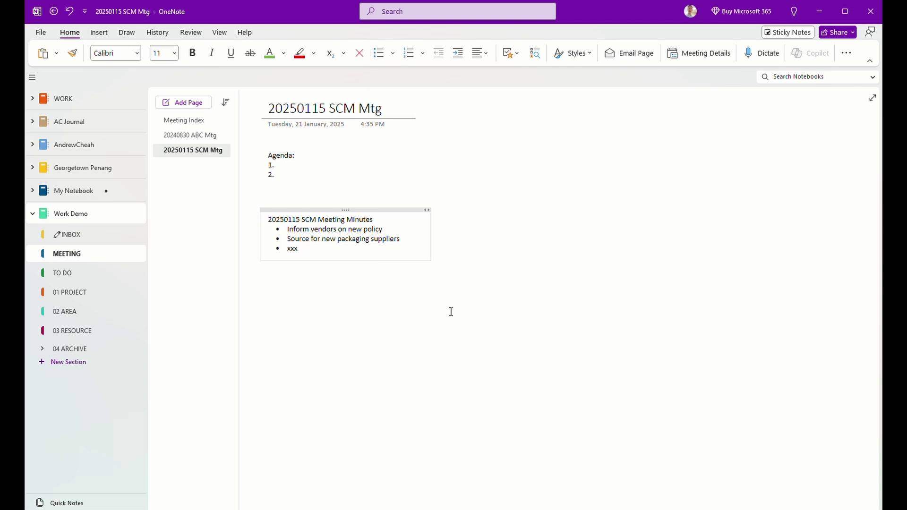
Paste the minutes paragraph link on a new line under PRJ-Kanban in Meeting Index
click(187, 120)
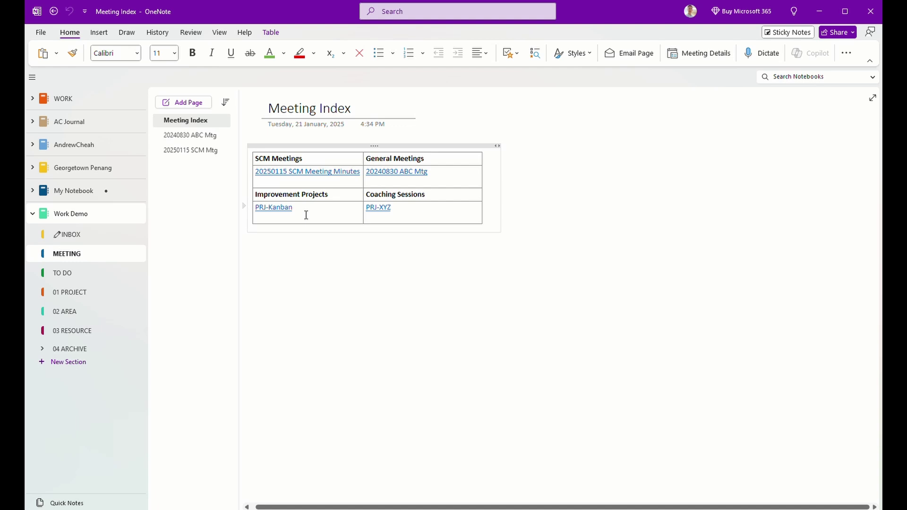
click(305, 213)
key(Return)
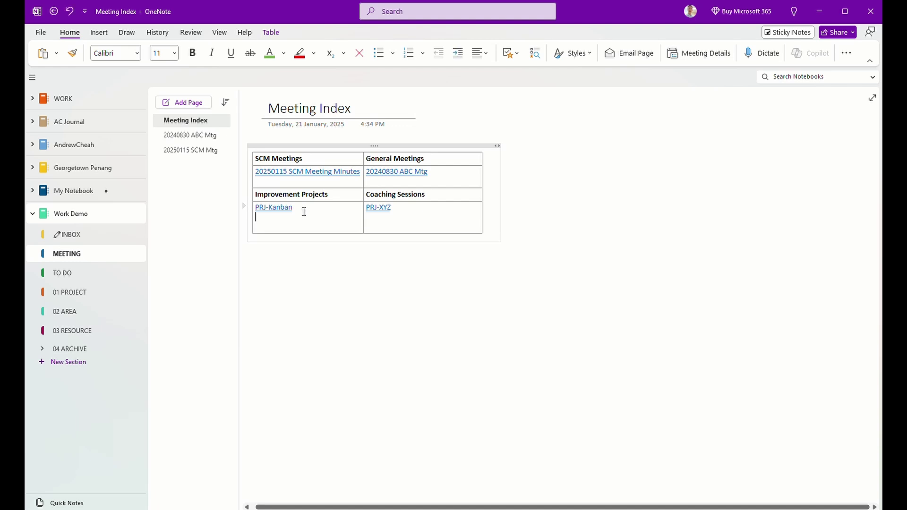
text(20250115 SCM Meeting Minutes)
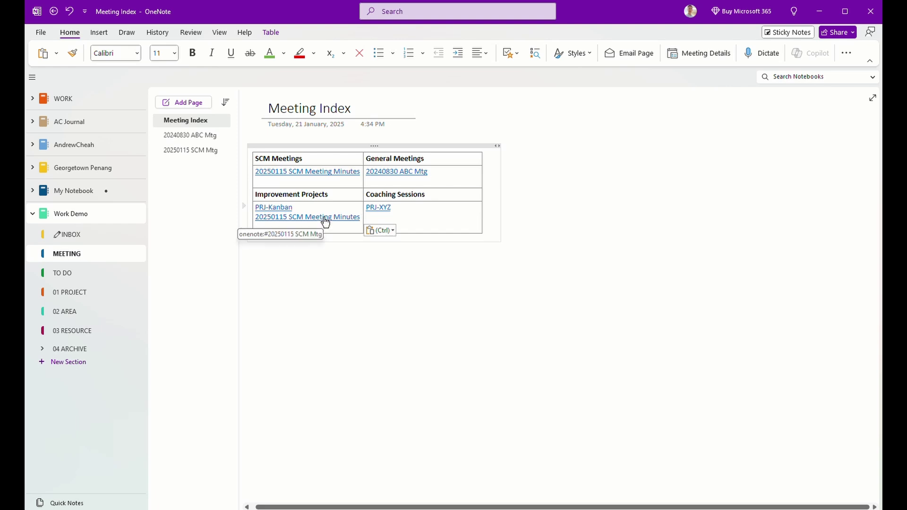
Verify the new minutes link, then reopen 20250115 SCM Mtg and select its title
click(325, 218)
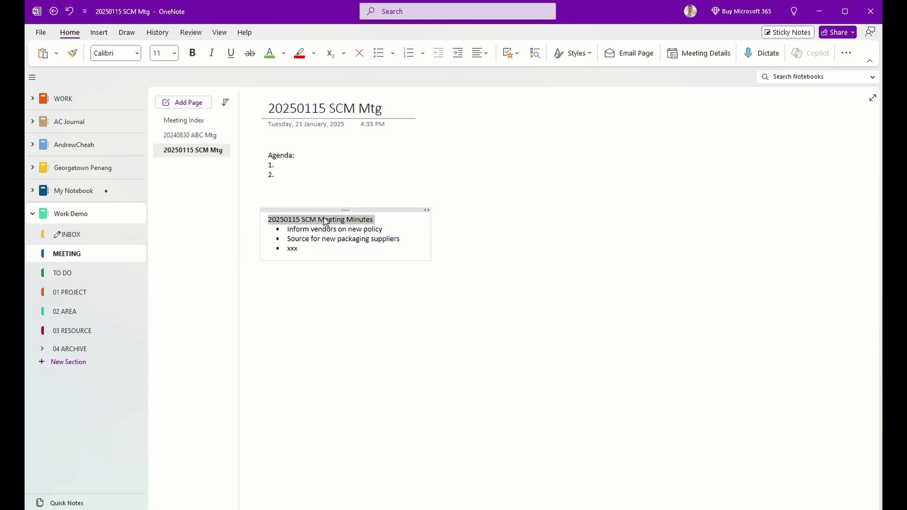
click(370, 231)
drag(374, 219, 266, 218)
click(192, 121)
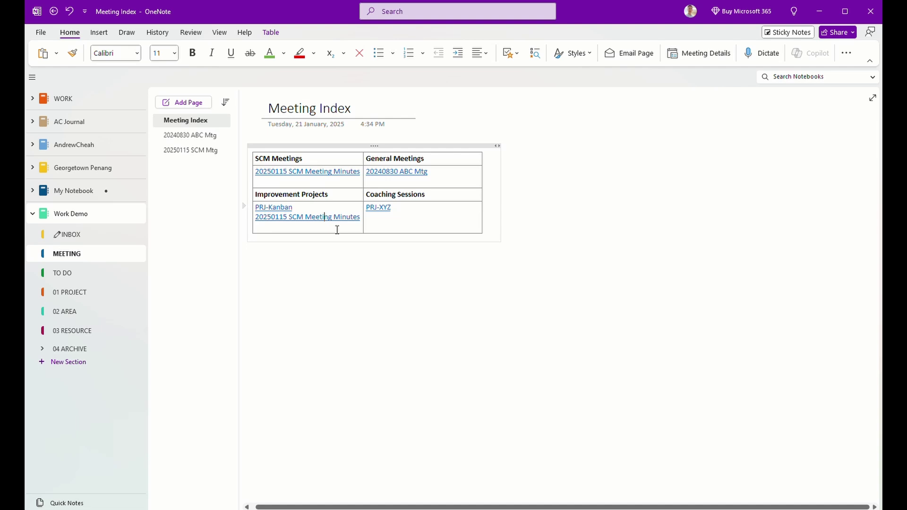
click(189, 149)
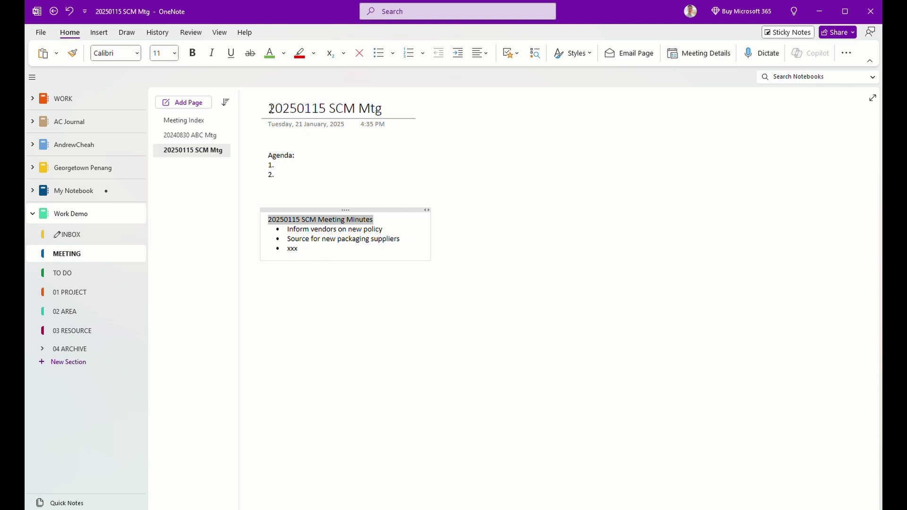
drag(270, 109, 383, 108)
key(ctrl+c)
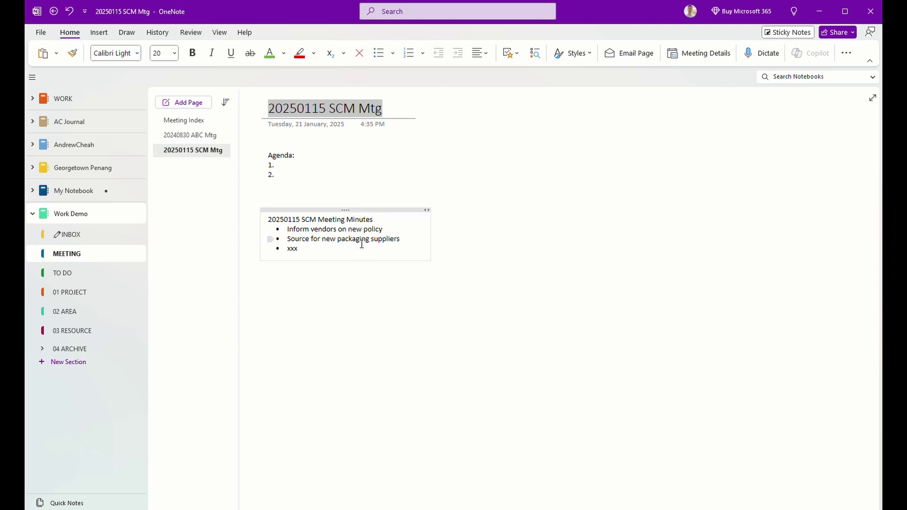
Copy a link to the 20250115 SCM Mtg page title
click(396, 189)
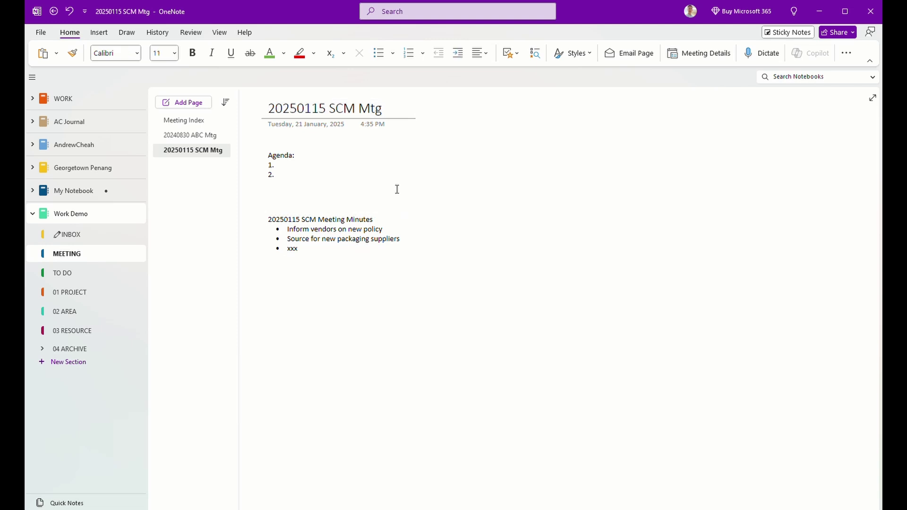
click(360, 107)
right_click(380, 110)
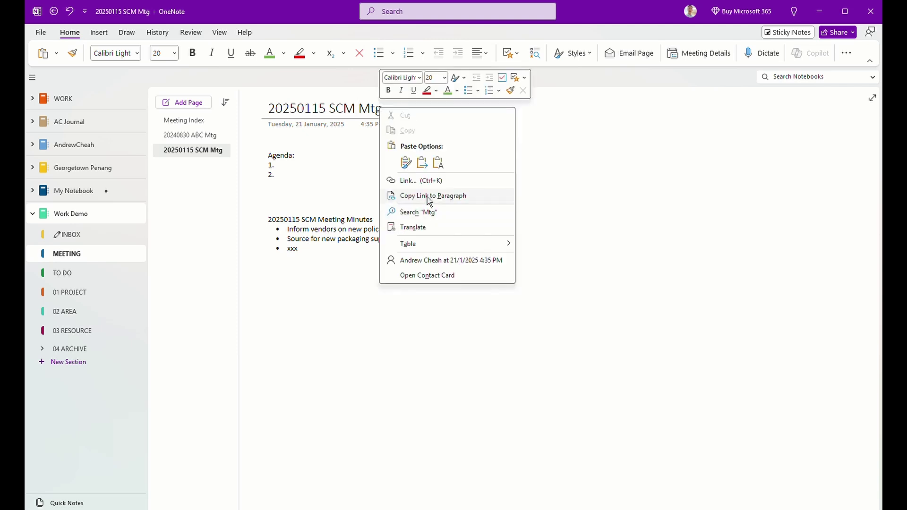
click(428, 195)
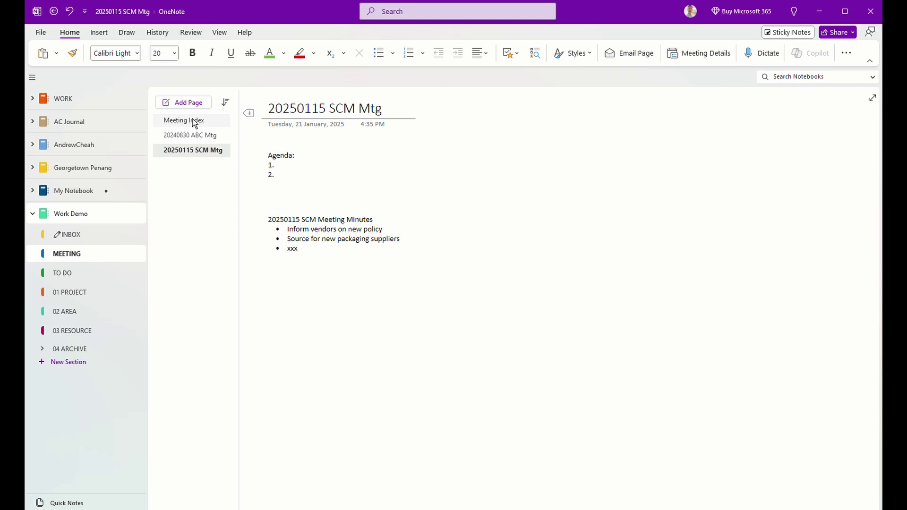
Paste the 20250115 SCM Mtg link under PRJ-XYZ in the Coaching Sessions cell
click(222, 120)
click(389, 217)
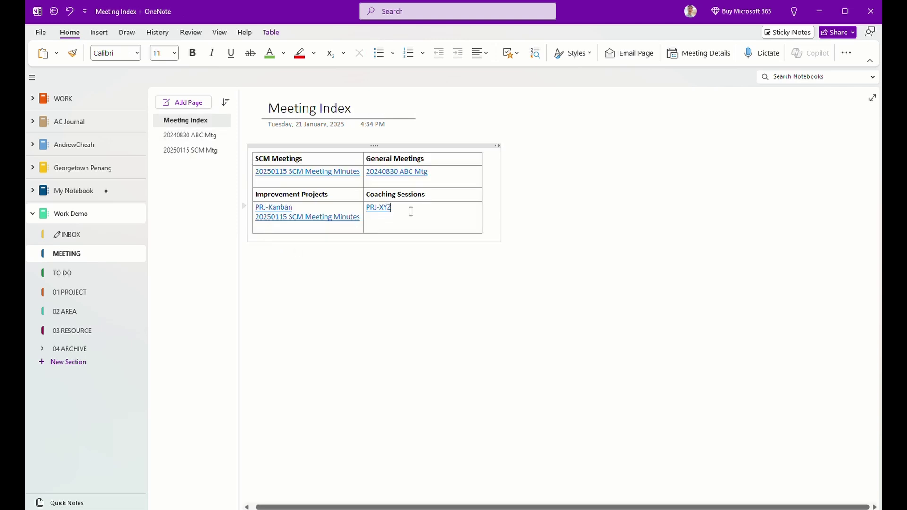
key(Tab)
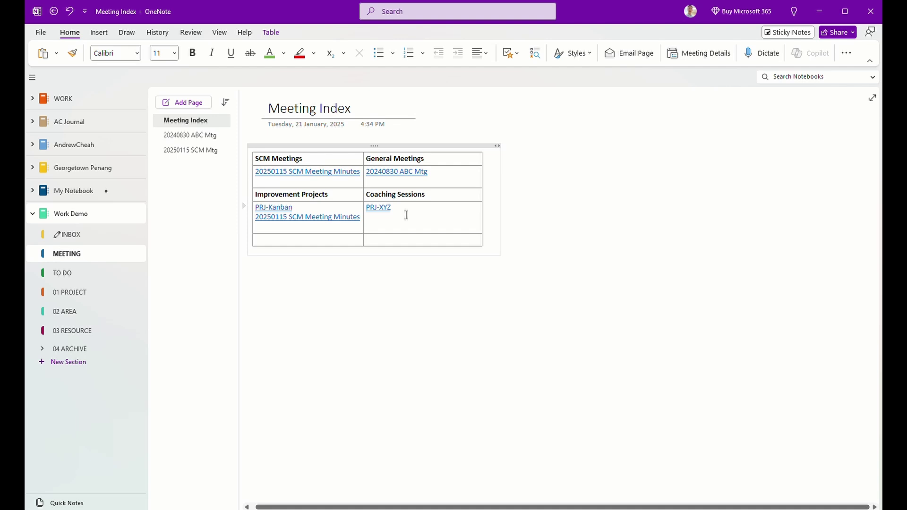
click(406, 215)
key(ctrl+v)
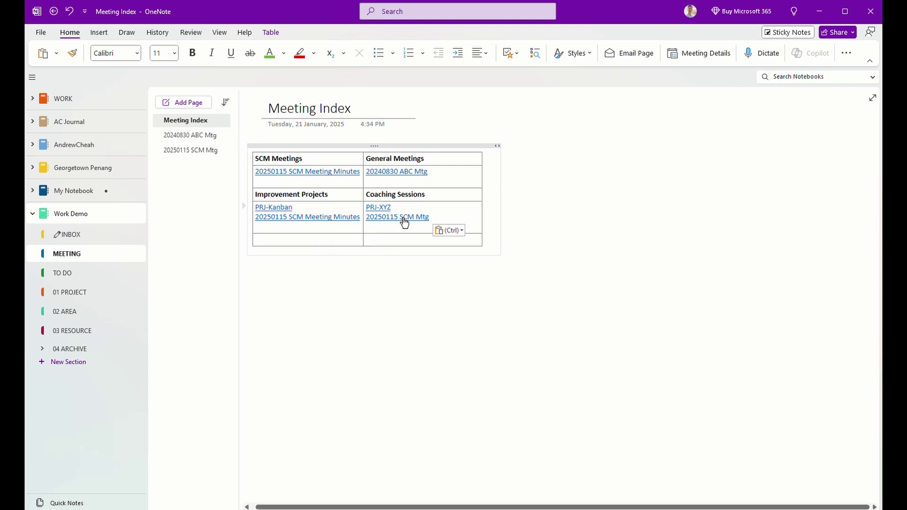
Verify the pasted title link, then reopen 20250115 SCM Mtg and place the caret in its title
click(405, 220)
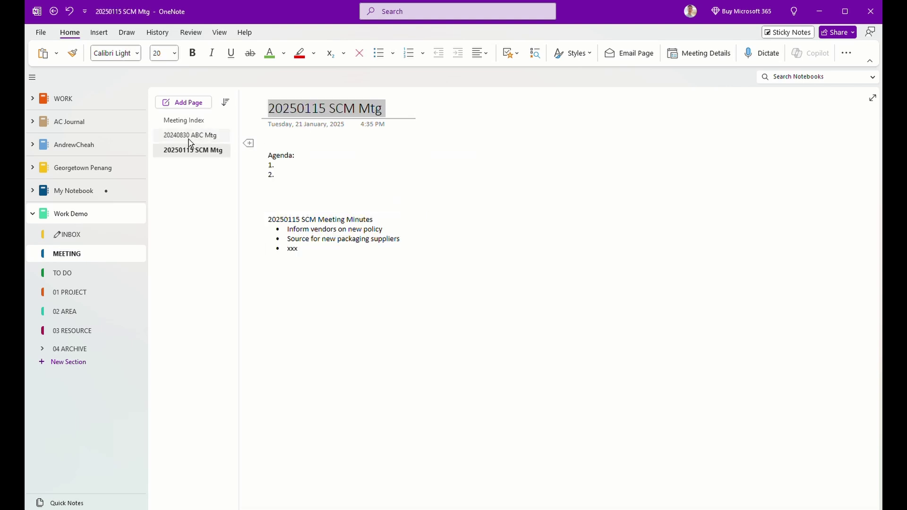
click(181, 121)
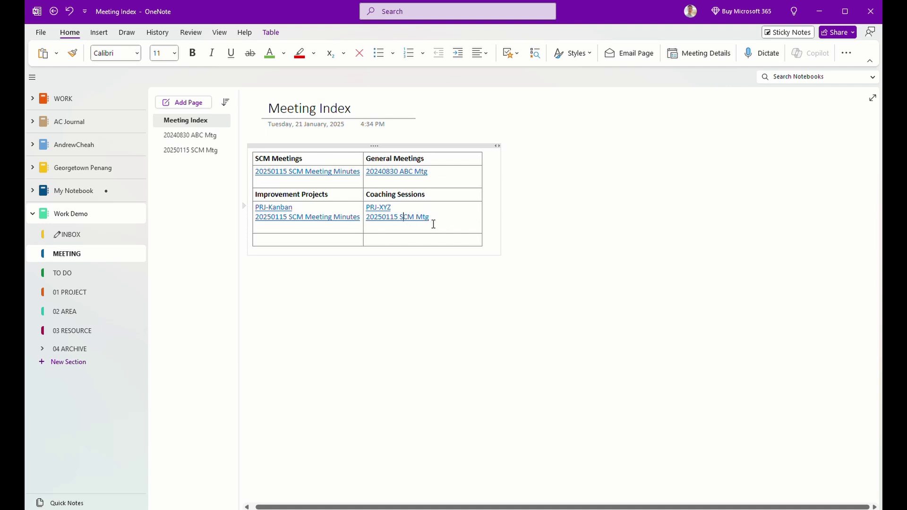
click(193, 149)
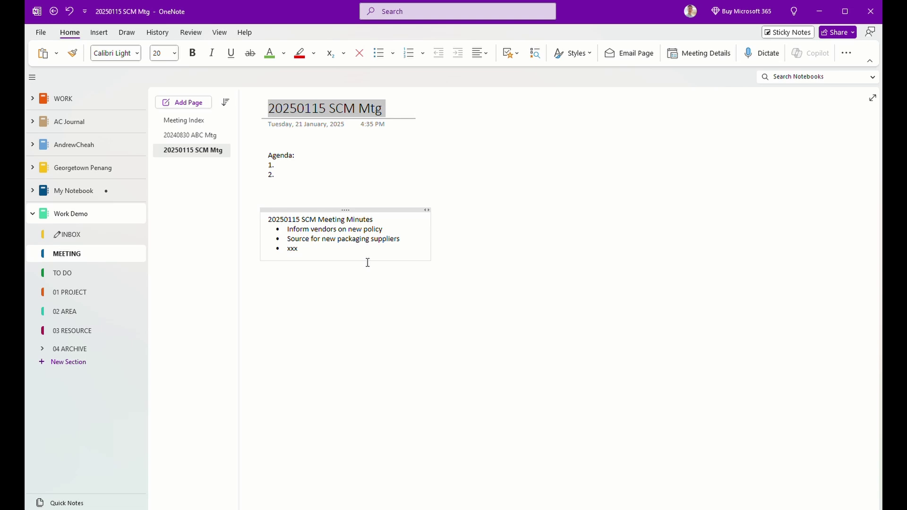
click(394, 105)
click(330, 108)
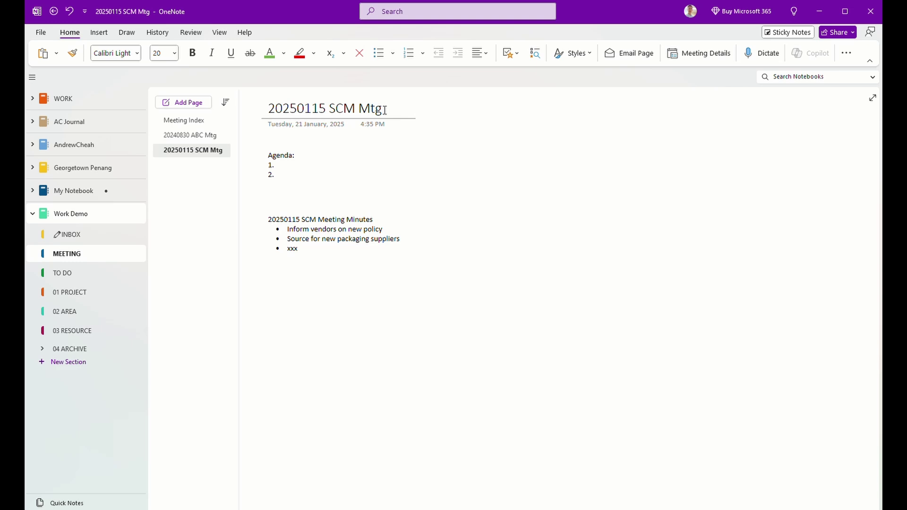
Create an 'HR Meetings' page with a '20250121 HR Meetings' note and a discussion line
click(192, 104)
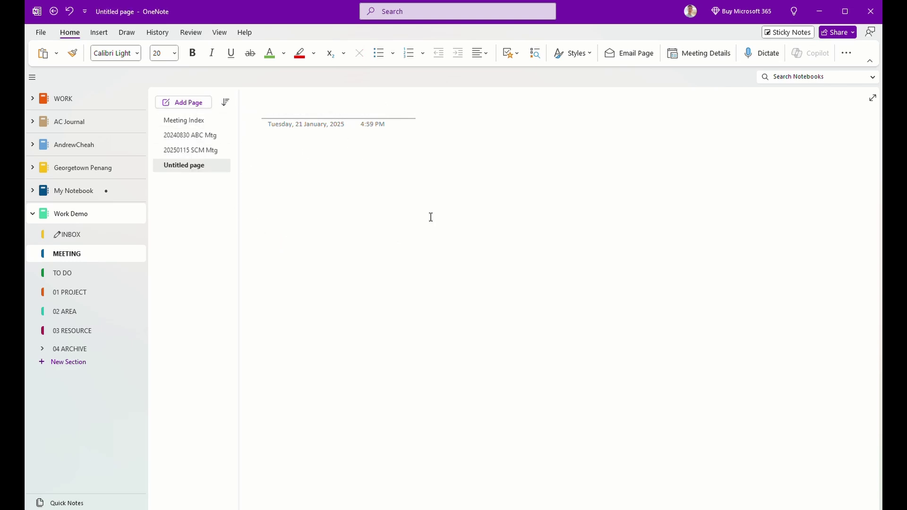
text(HR Meet)
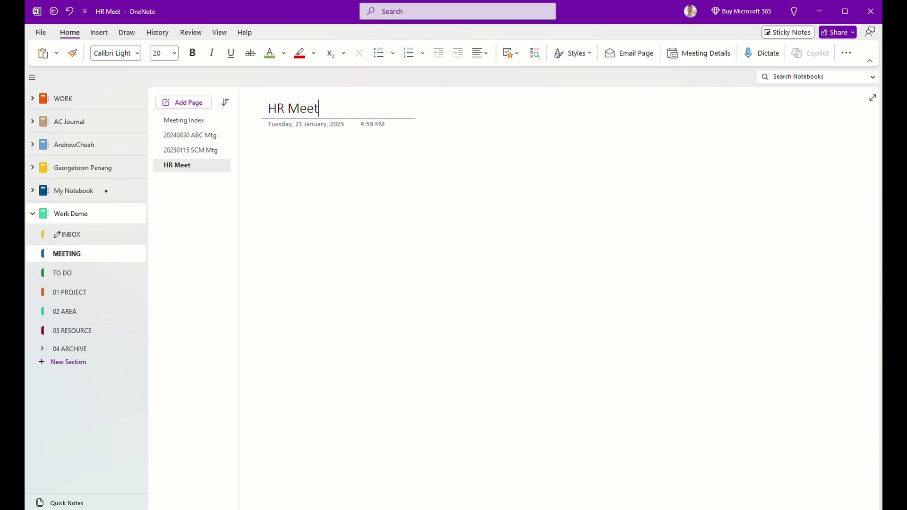
text(ings)
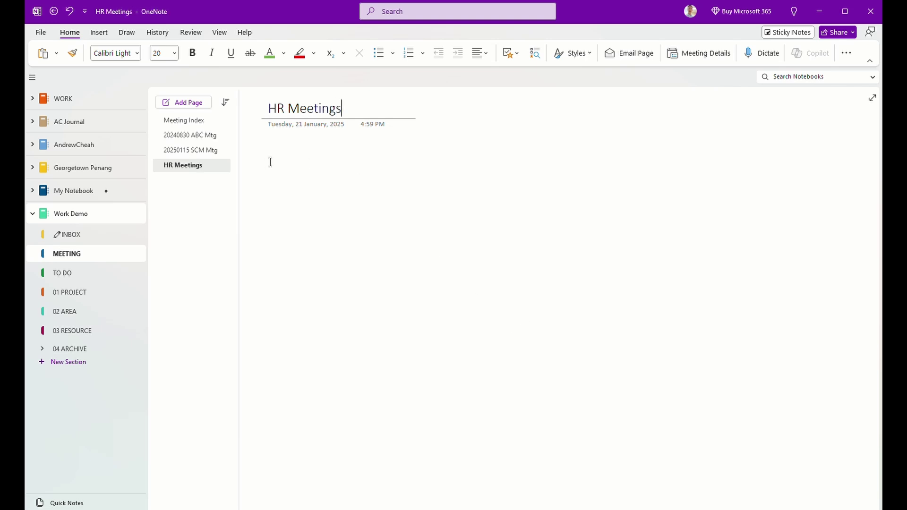
click(269, 163)
text(202)
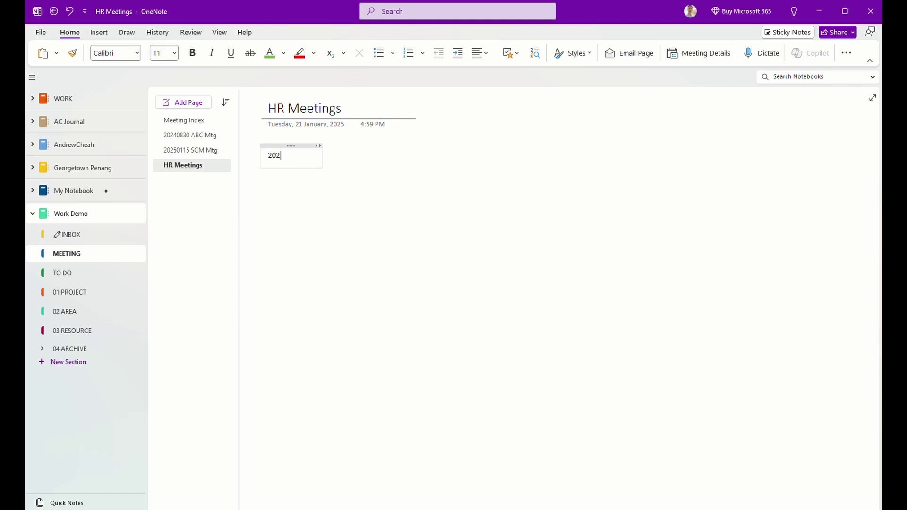
text(50121)
text( HR )
text(Meetings)
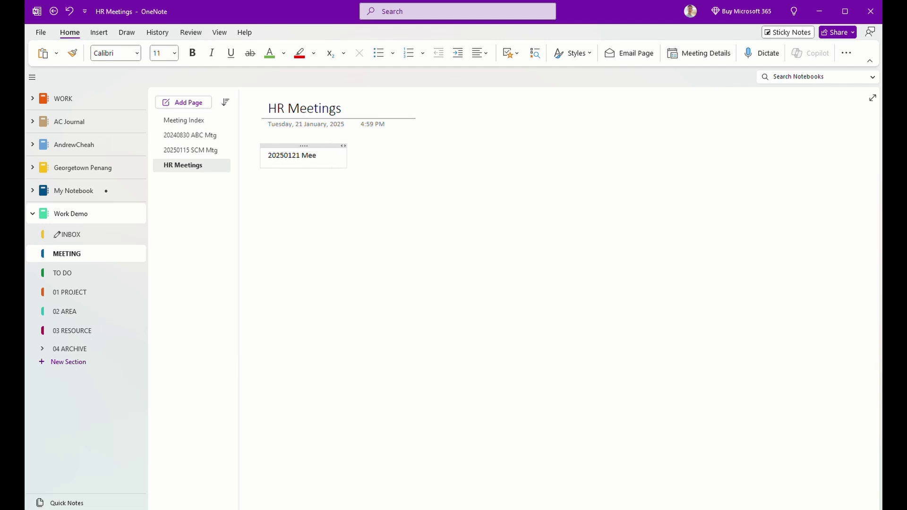
click(312, 156)
text(HR)
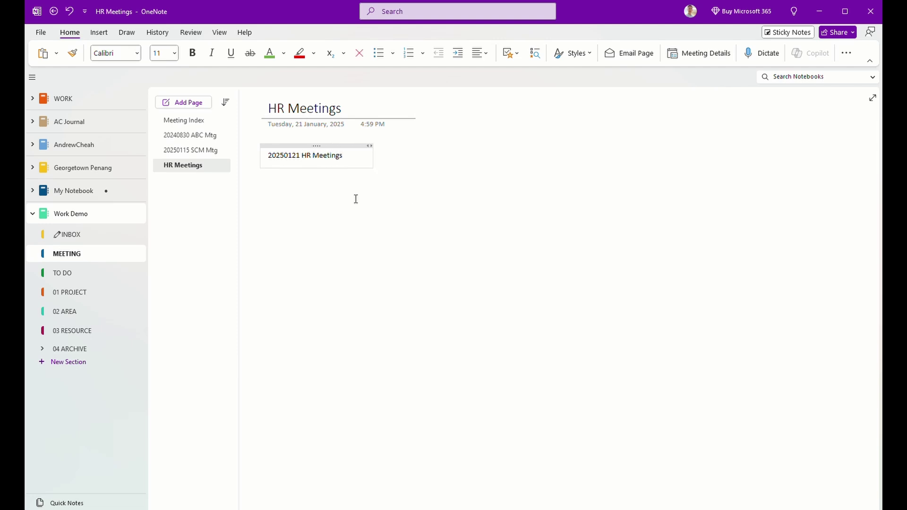
click(360, 152)
key(Return)
text(Discussion kjshalaksgl sjfslkjf)
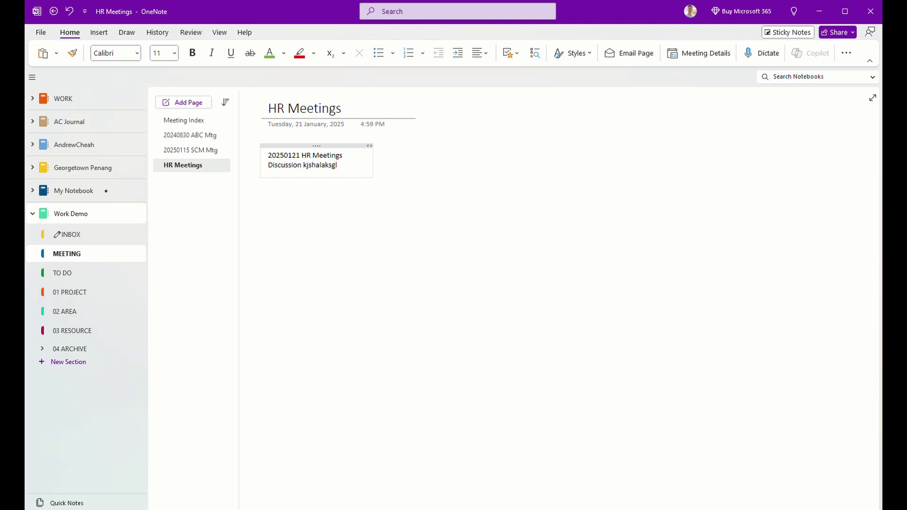
Add a '20241215 HR Meetings' note and arrange it above the 20250121 note
click(421, 178)
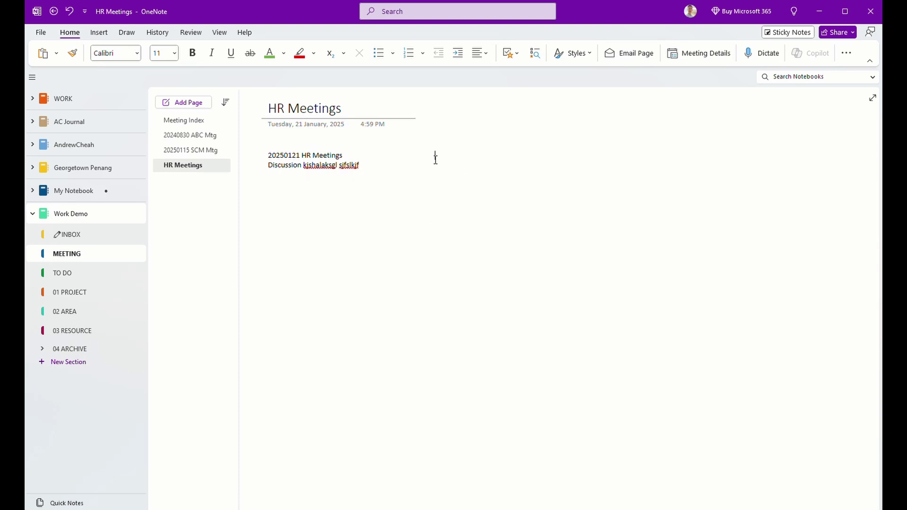
text(20241215 HR Mee)
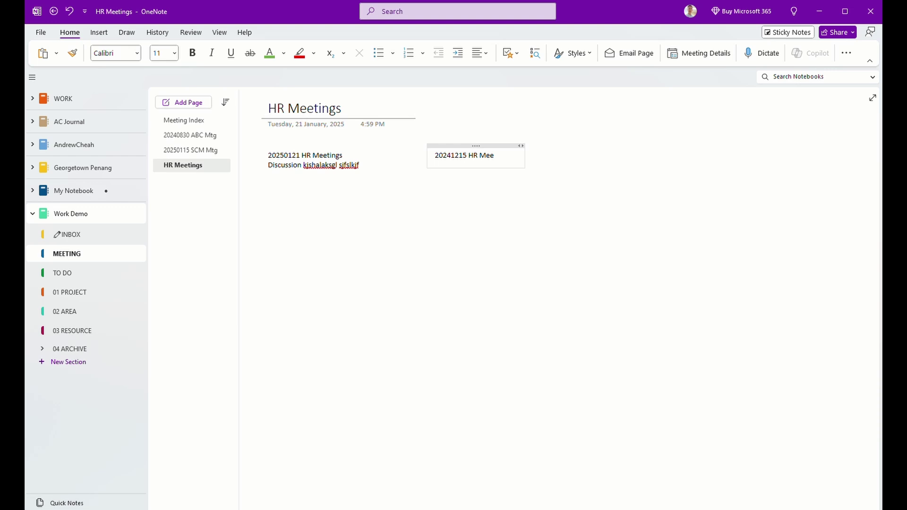
text(tings)
key(Return)
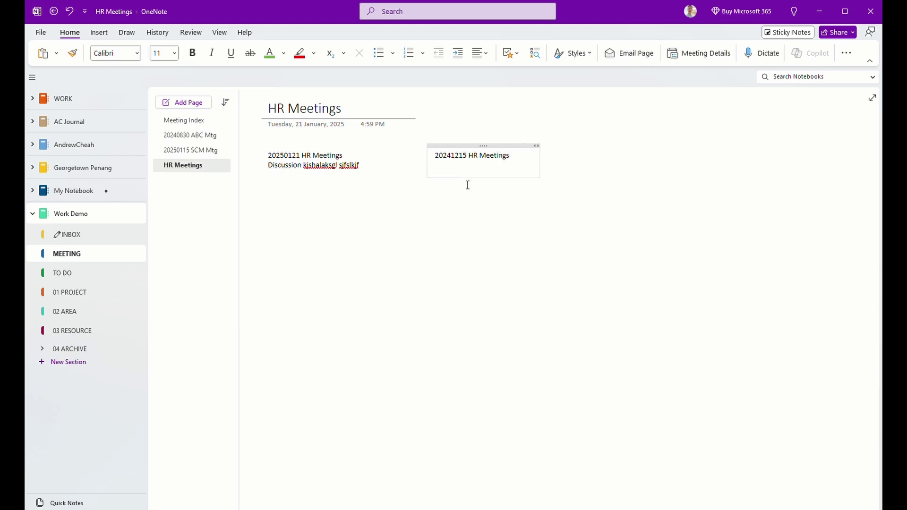
text(ksjfdlkjsdlf kslkjdfl)
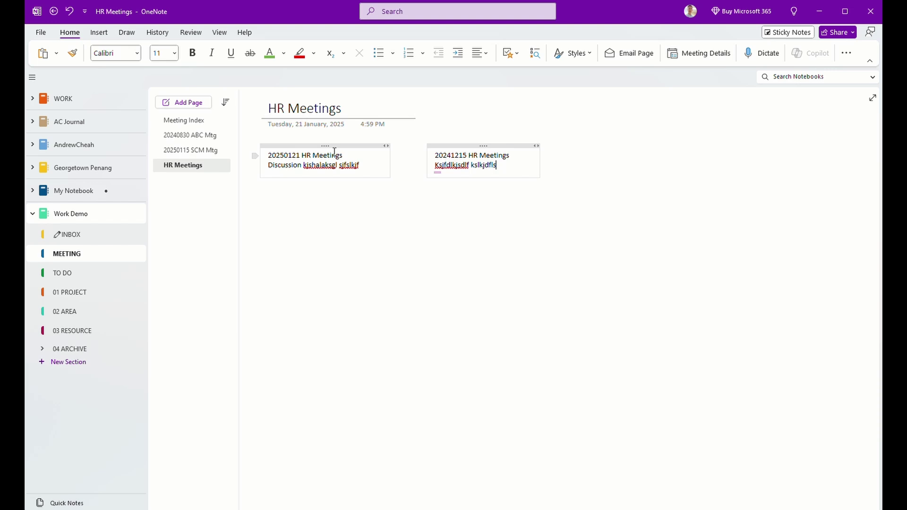
drag(333, 150, 333, 280)
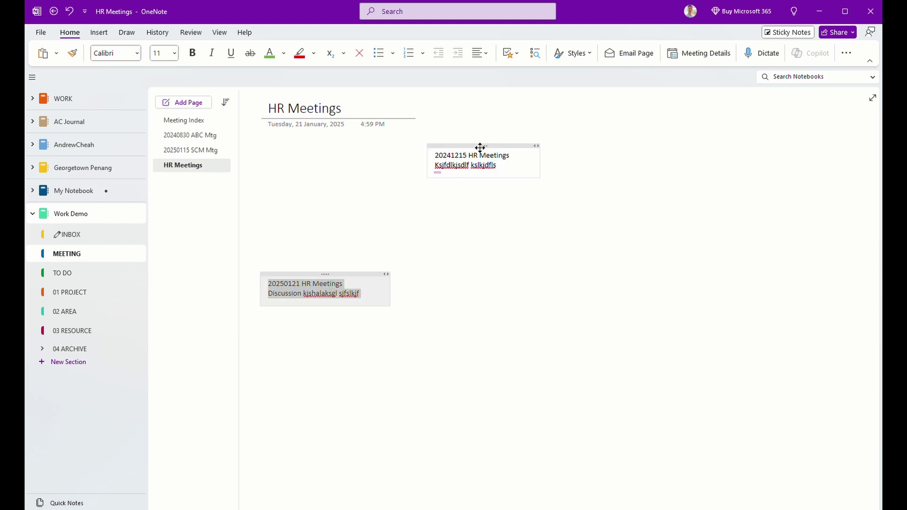
drag(480, 148, 314, 148)
click(462, 244)
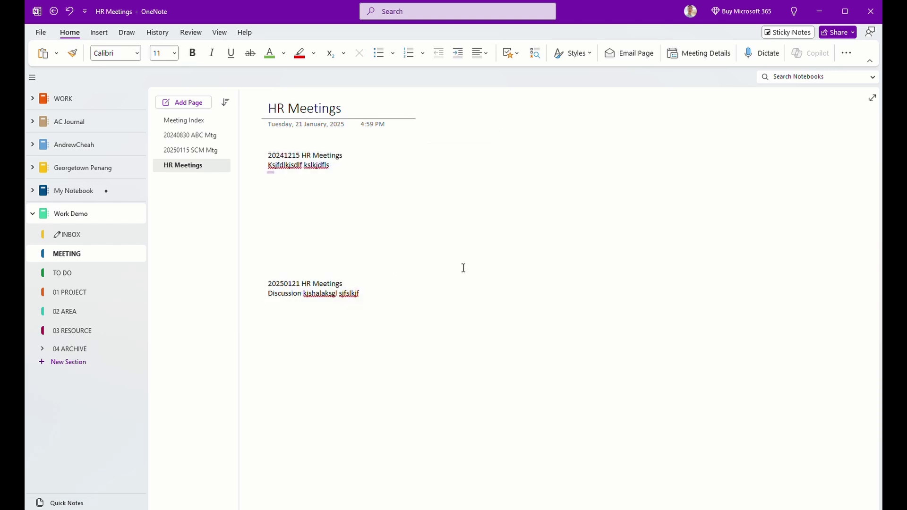
Copy a link to the 20241215 HR Meetings paragraph and return to Meeting Index
right_click(350, 158)
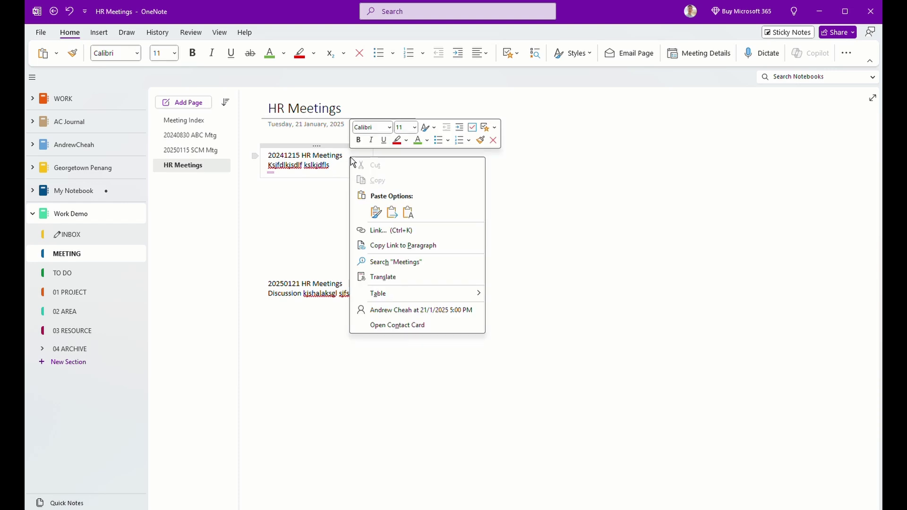
click(424, 245)
click(172, 121)
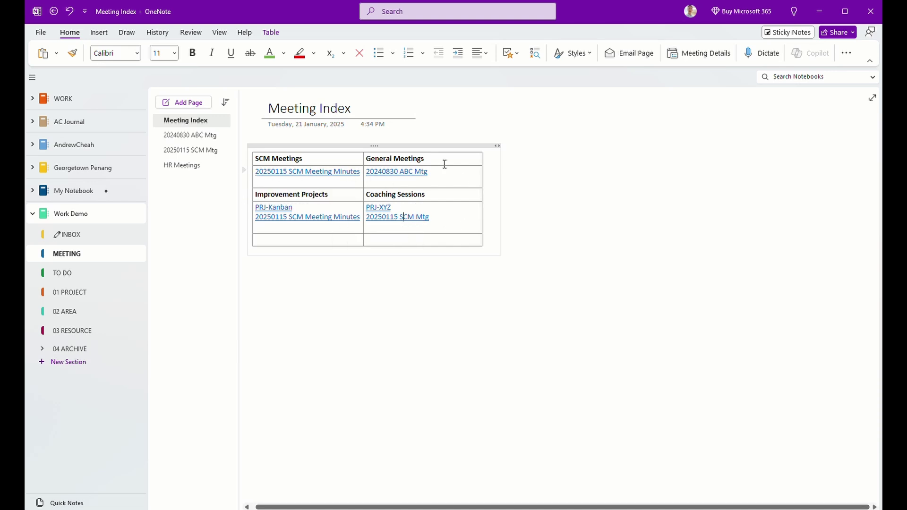
Insert a 2x4 table below, header 'HR Meetings' with the 20241215 link beneath
click(268, 297)
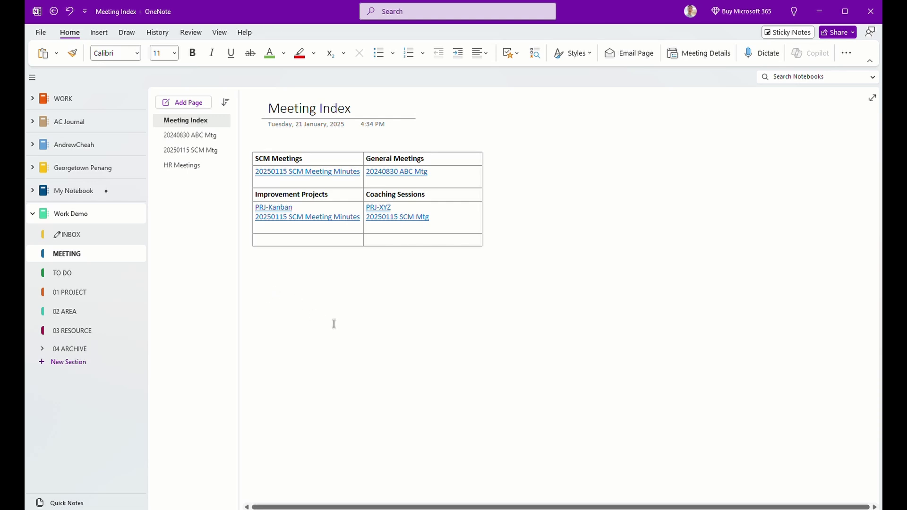
click(98, 33)
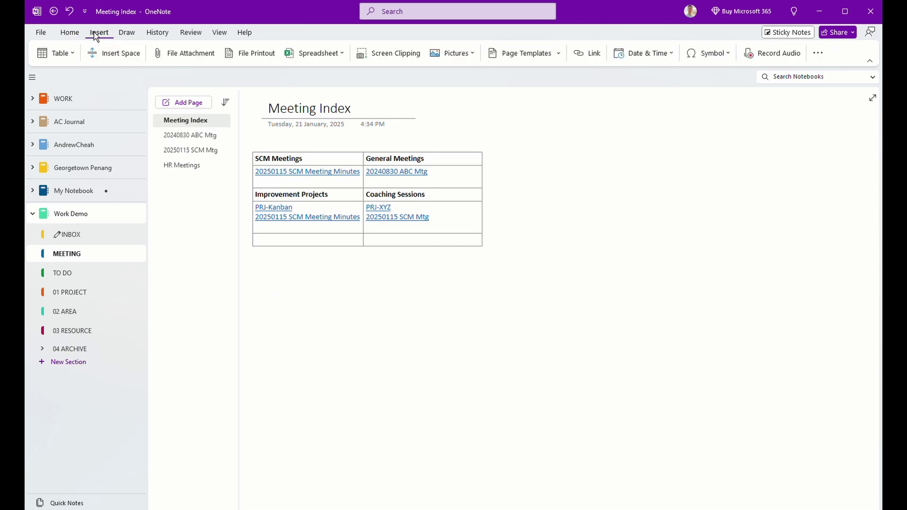
click(72, 54)
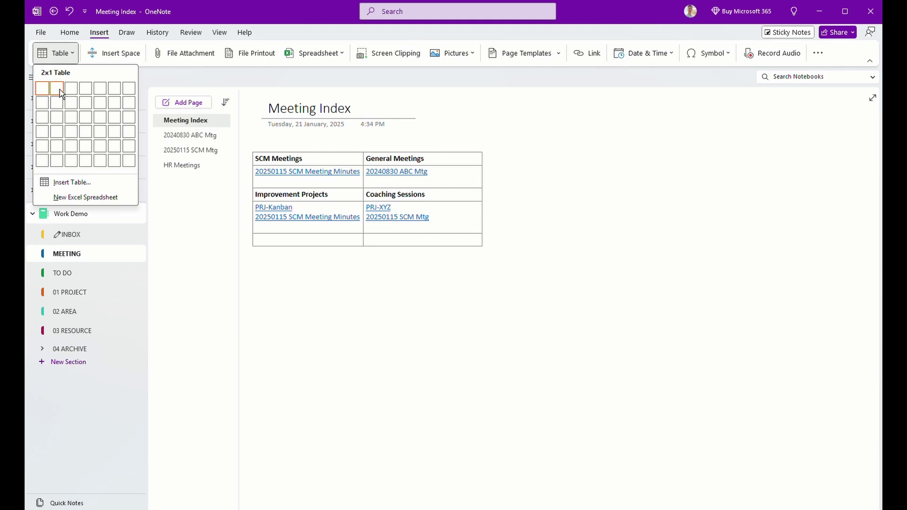
click(59, 135)
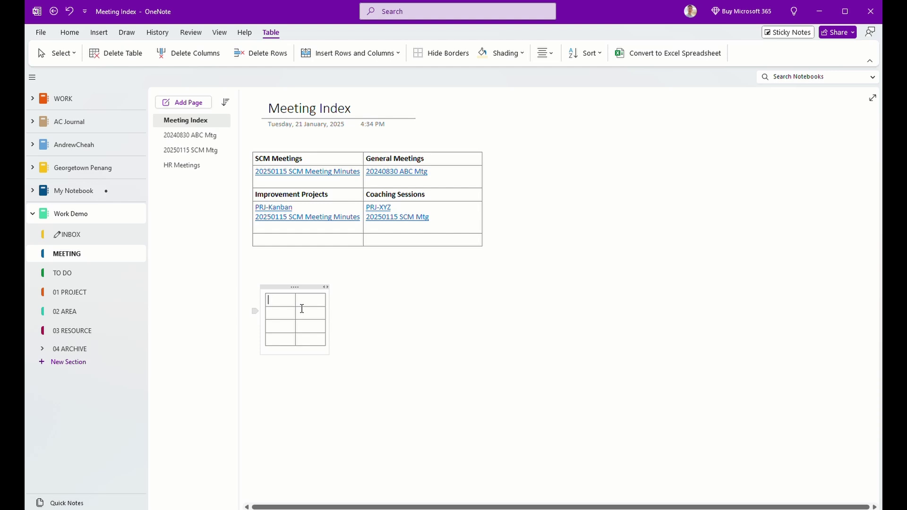
text(HR Meetings)
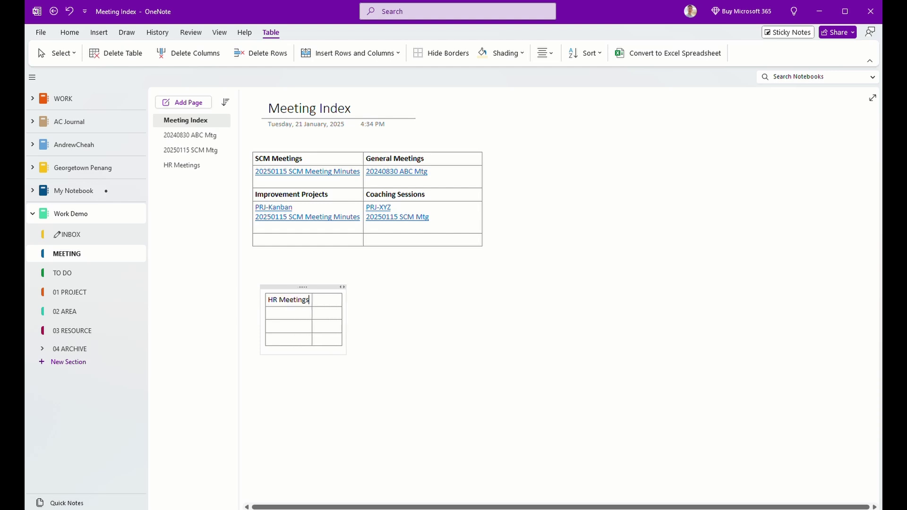
key(Down)
key(ctrl+v)
Add the 'Other Meetings' header and widen both table columns
click(326, 299)
text(Other Meetings)
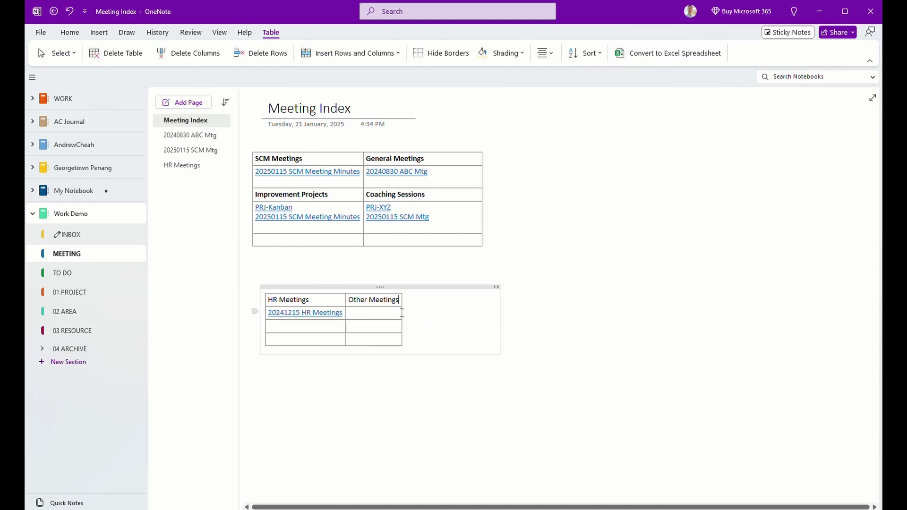
drag(402, 311, 473, 325)
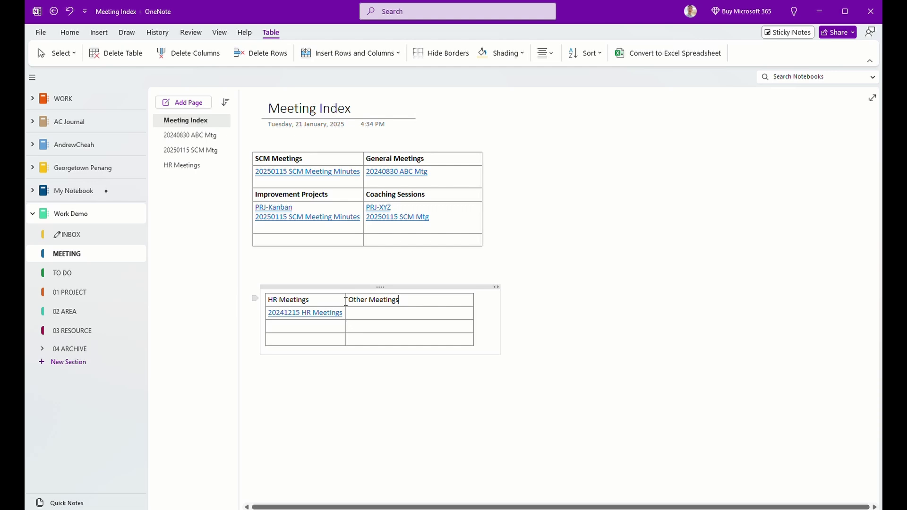
drag(346, 300, 368, 305)
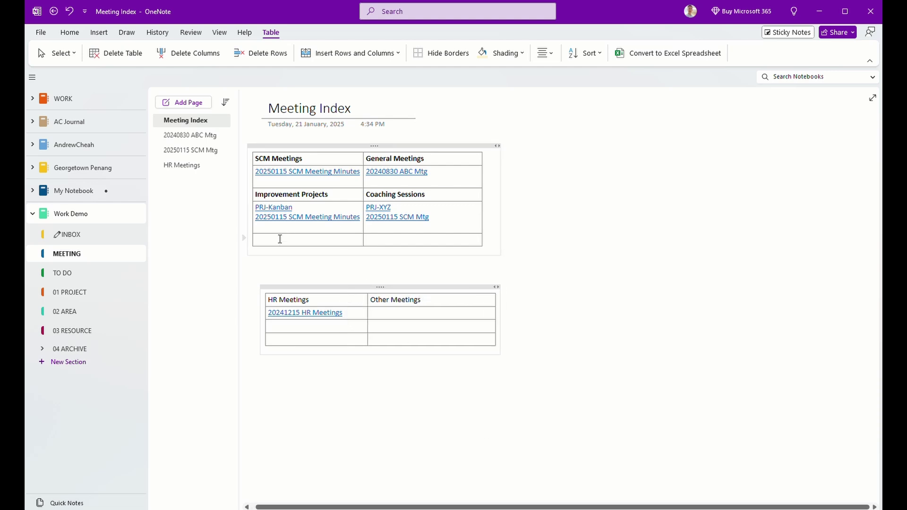
Add a row to the upper table and paste 'HR Meetings' into it
drag(255, 239, 352, 243)
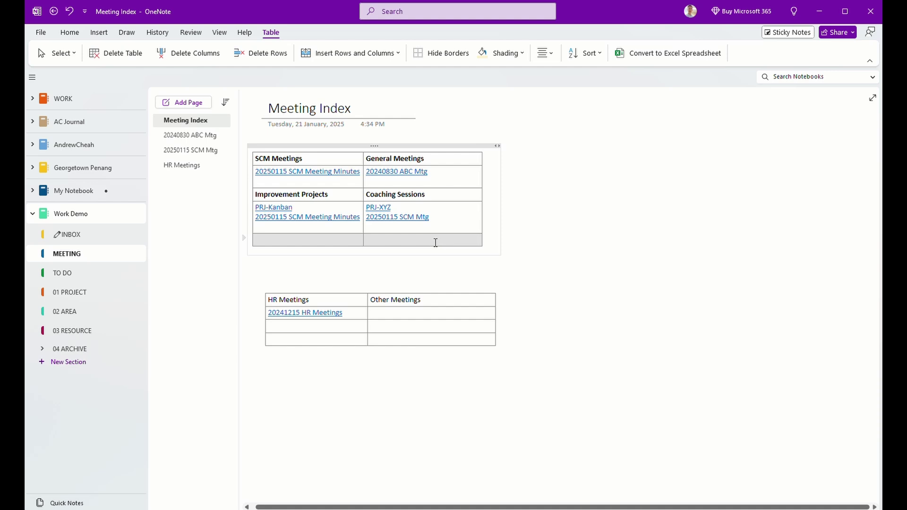
right_click(353, 242)
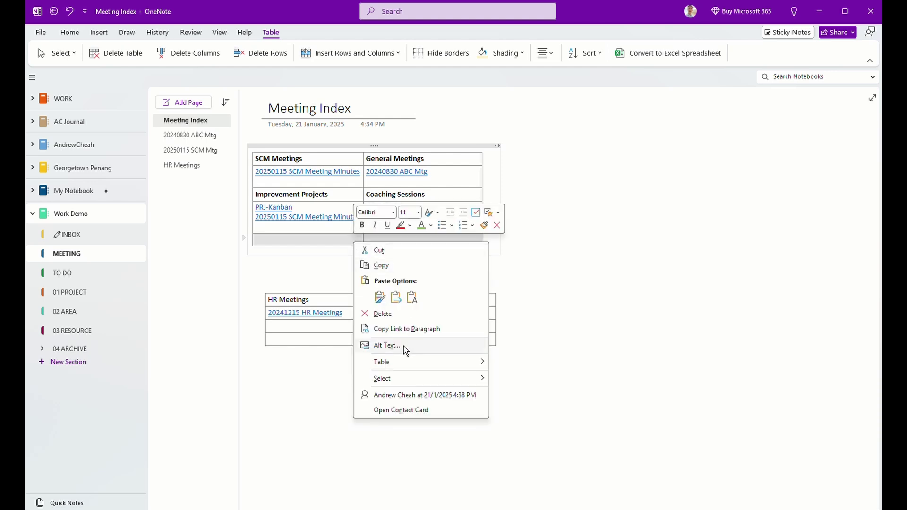
mouse_move(482, 361)
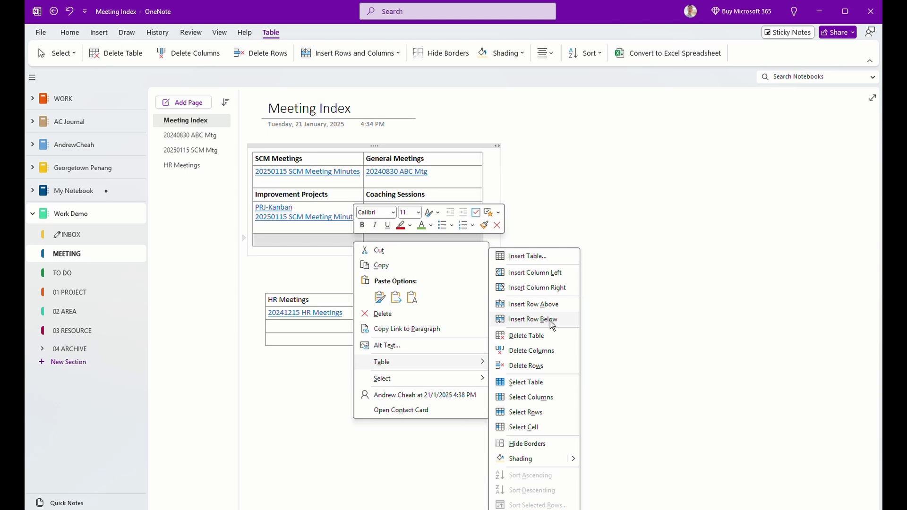
click(550, 322)
drag(310, 299, 270, 300)
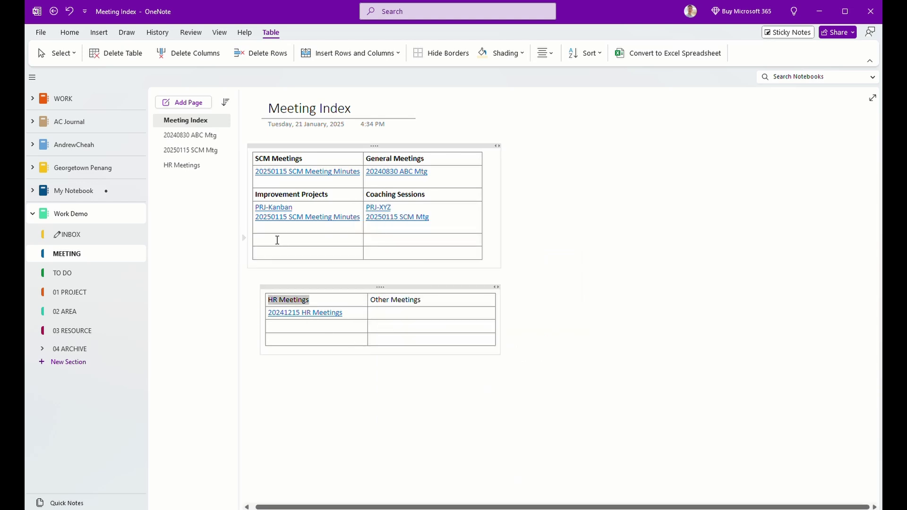
click(275, 239)
key(ctrl+v)
Paste the 20241215 HR Meetings link under a bolded heading; move the lower table right
drag(342, 313, 268, 313)
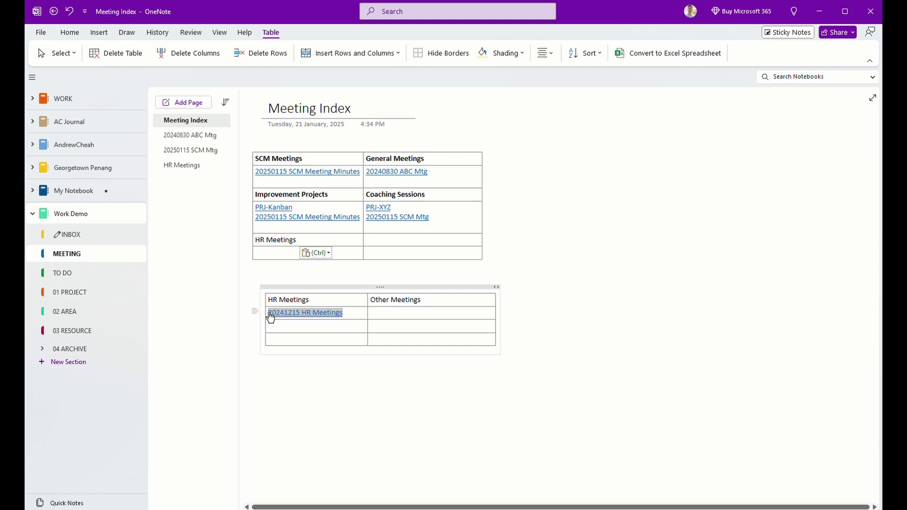
click(270, 255)
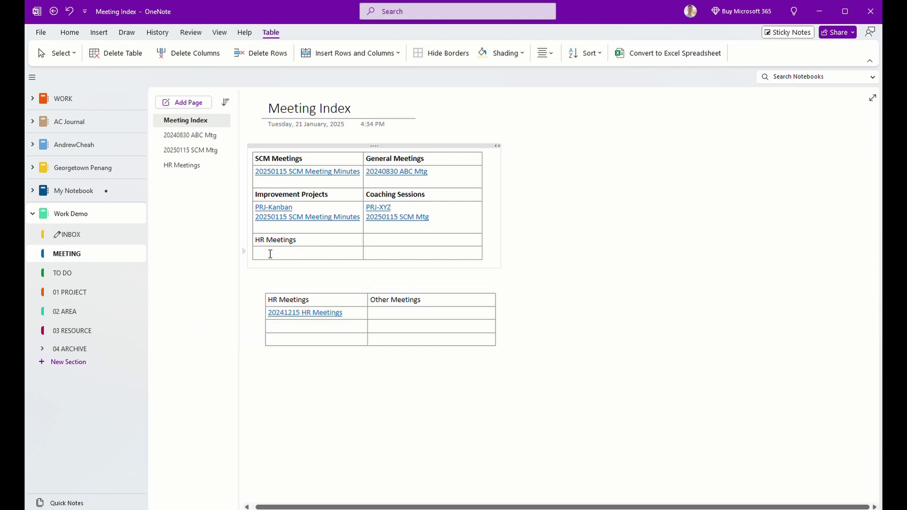
key(ctrl+v)
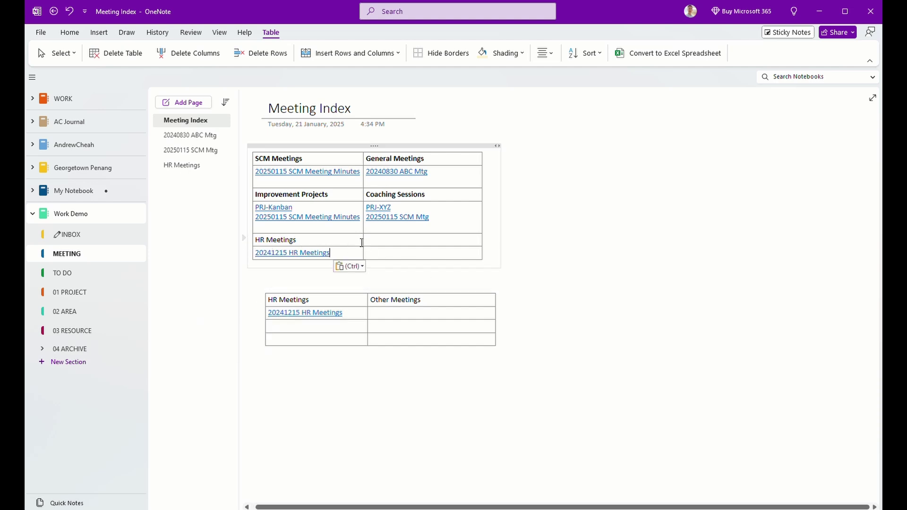
drag(301, 239, 253, 234)
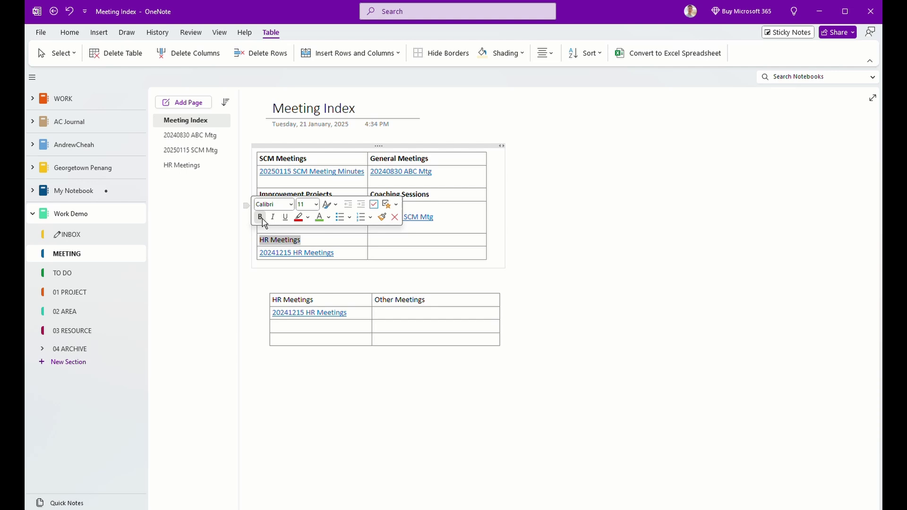
click(261, 218)
click(347, 254)
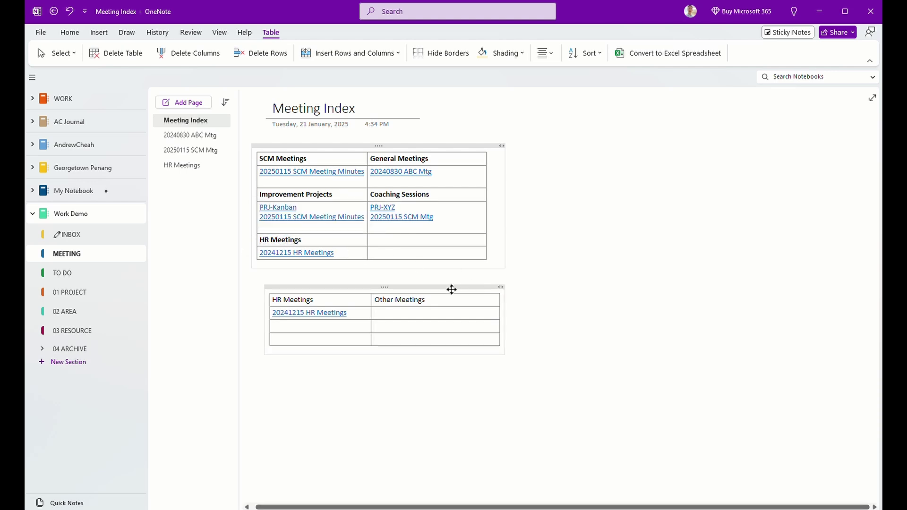
drag(452, 289, 718, 148)
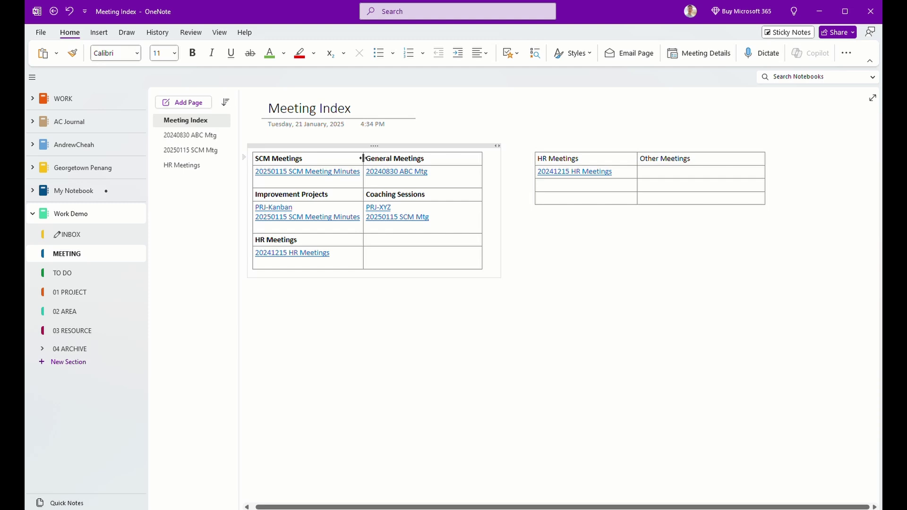
Widen the SCM Meetings column and table, then add an 'HR Meetings' note with the 20241215 link below
drag(363, 158, 372, 158)
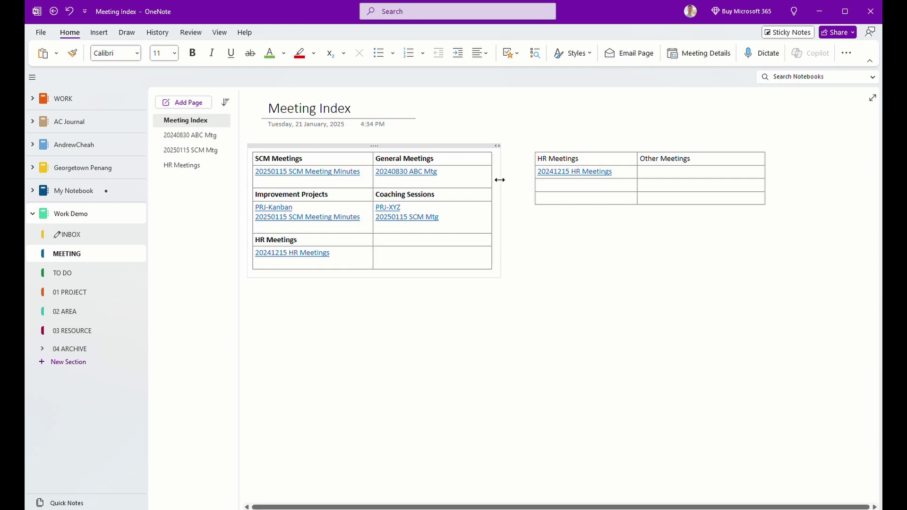
drag(499, 178, 517, 181)
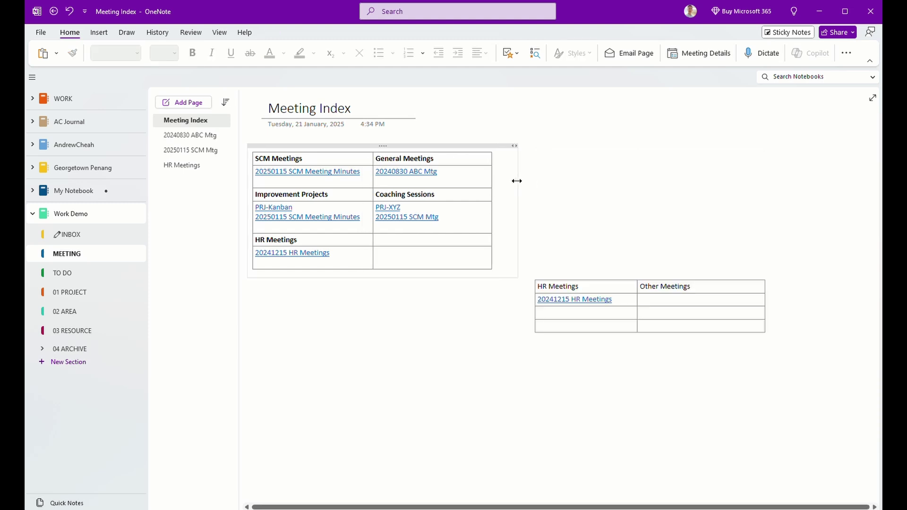
click(276, 303)
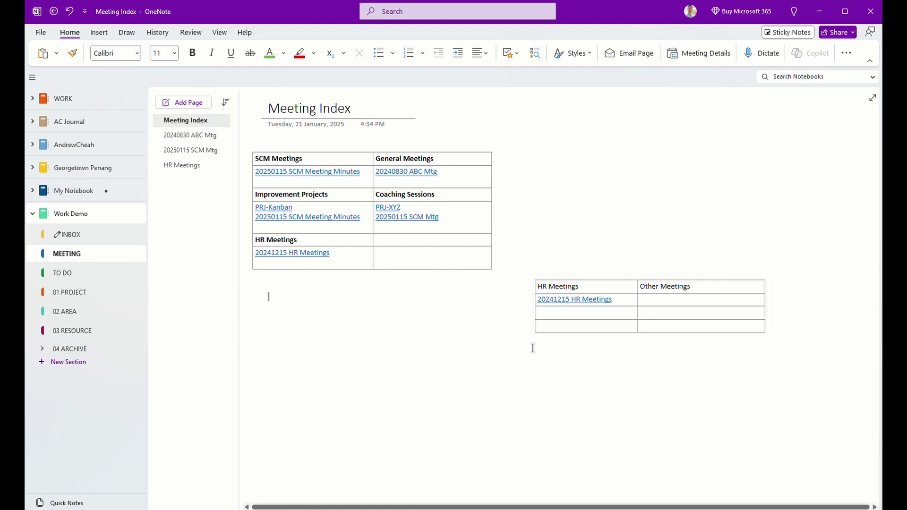
text(HR Meetings)
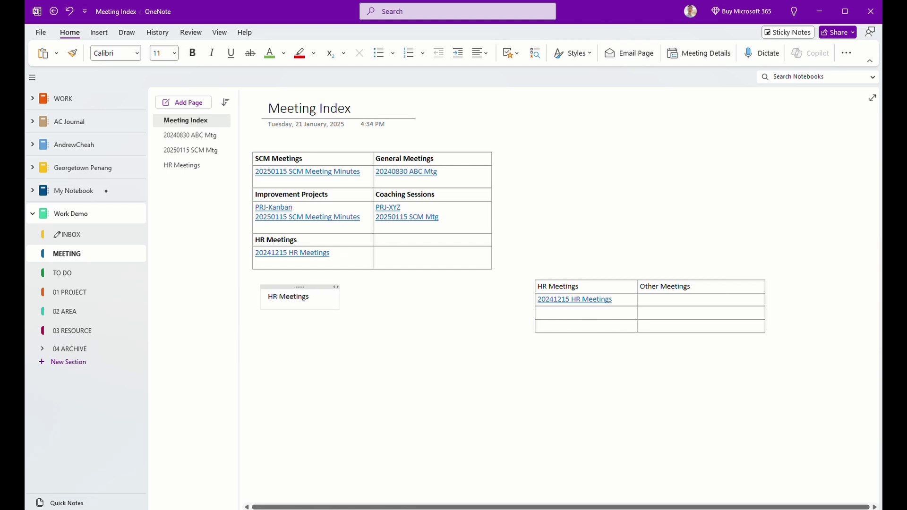
key(Return)
key(ctrl+v)
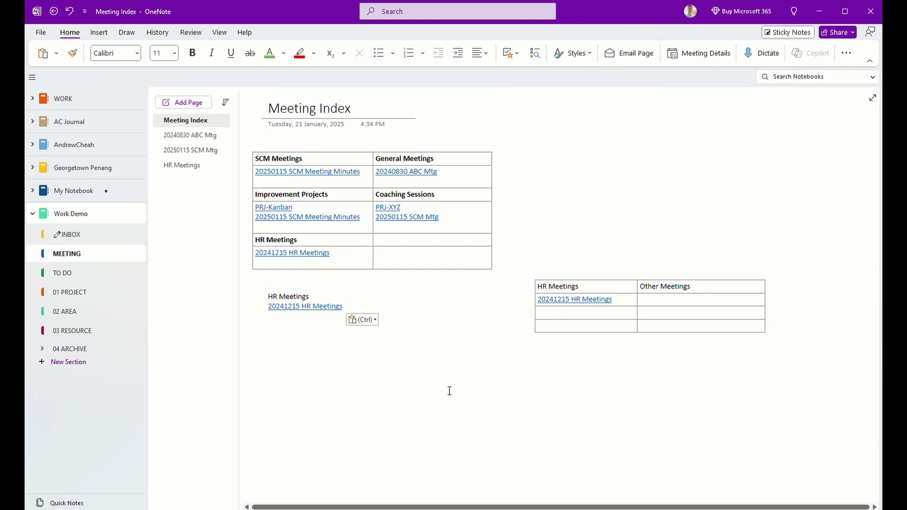
Add a 'SCM Meeting Minutes' note with a pasted link to the 20250115 SCM Mtg title
click(281, 373)
text(SCM )
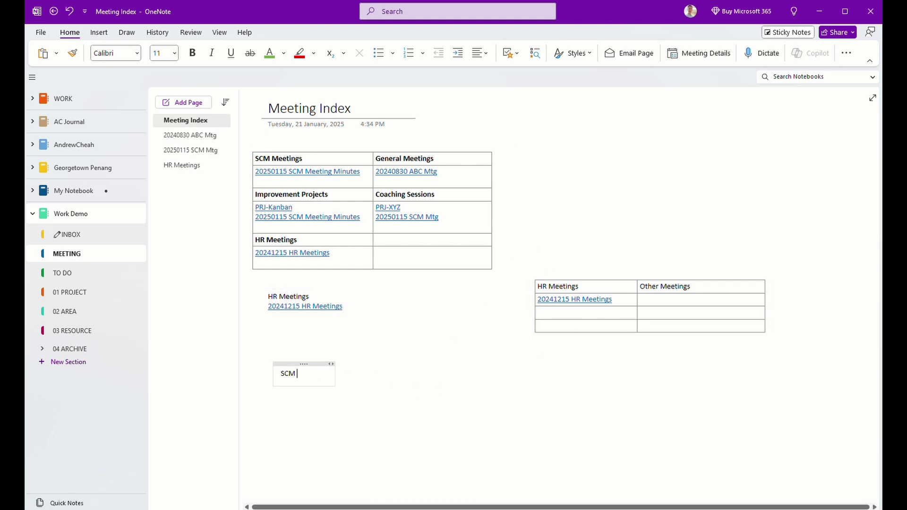
text(Mee)
text(ting Minutes)
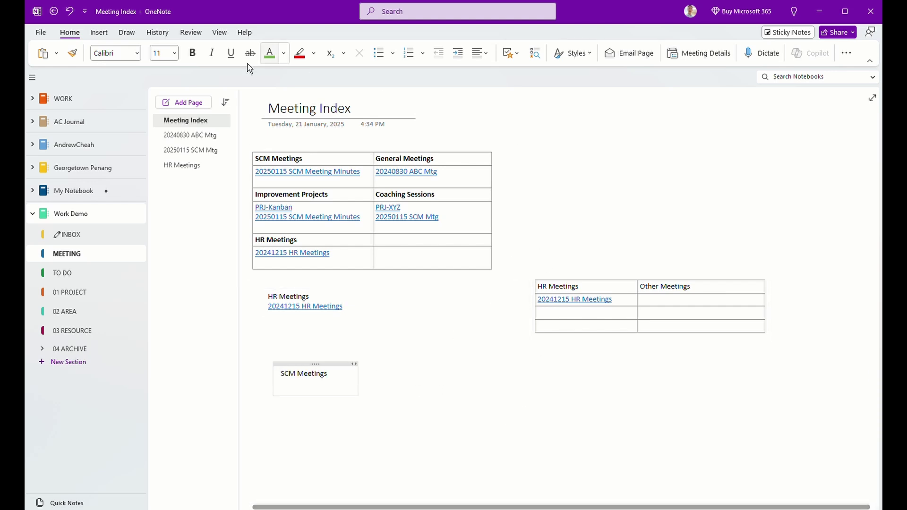
click(192, 151)
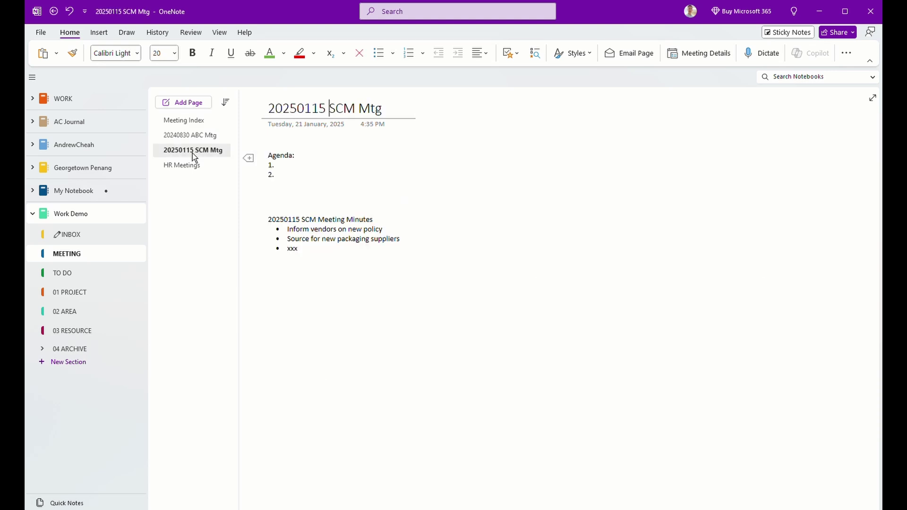
right_click(381, 109)
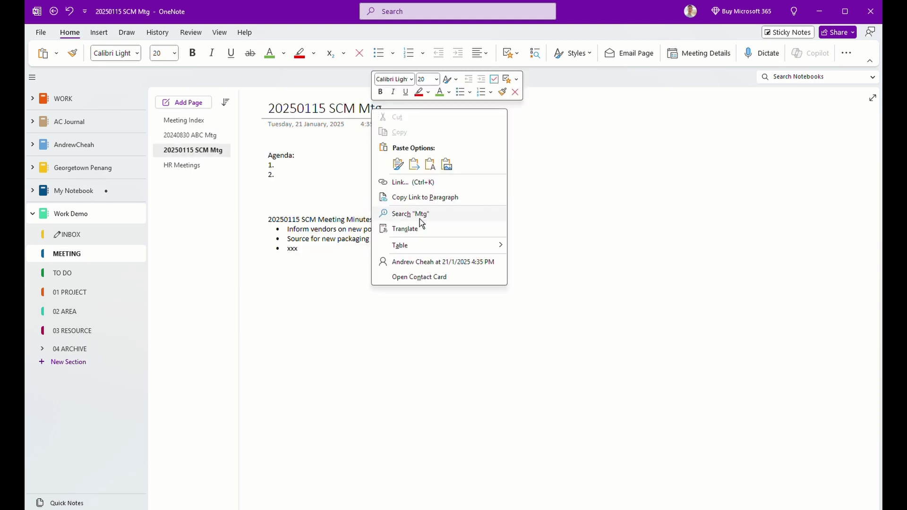
click(430, 196)
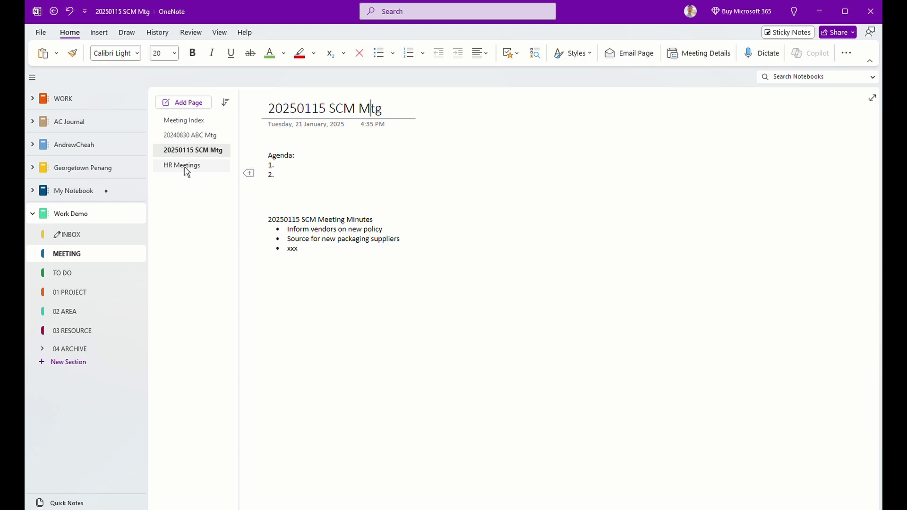
click(184, 120)
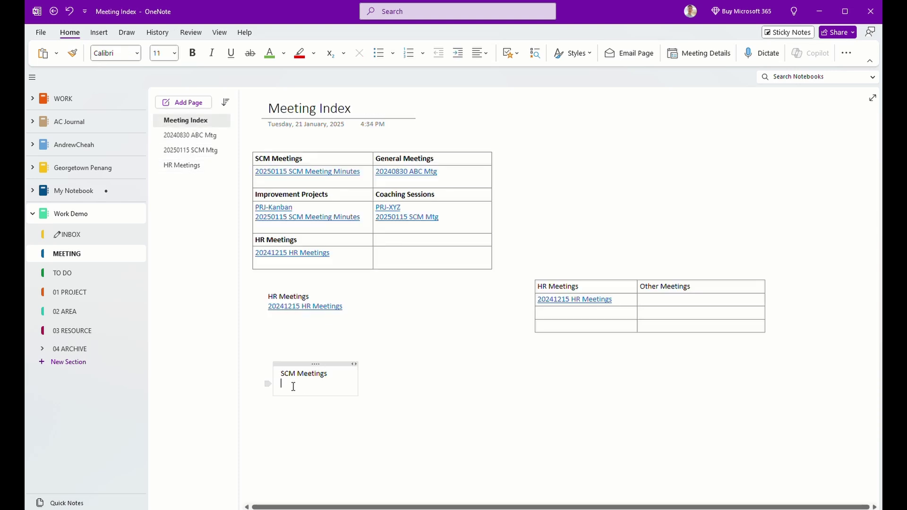
key(ctrl+v)
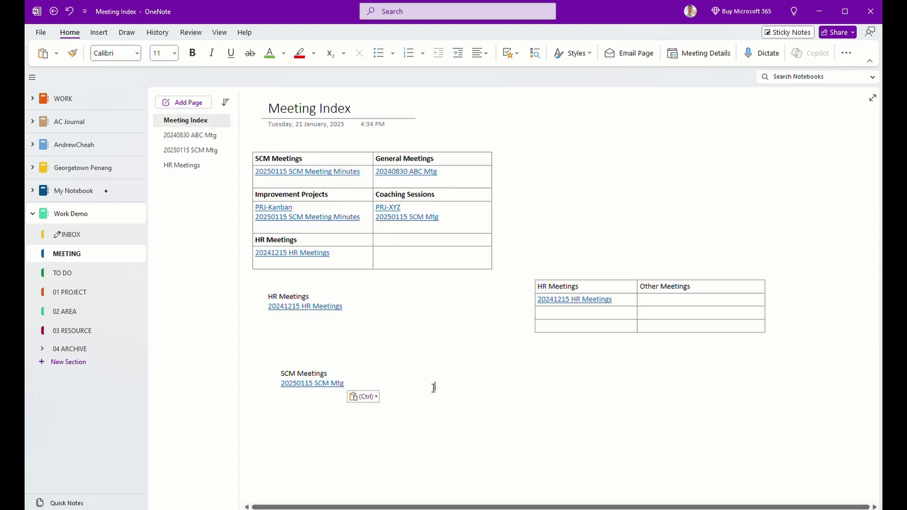
Move the SCM note up under the HR note and check the HR link opens HR Meetings
drag(318, 363, 306, 330)
click(409, 335)
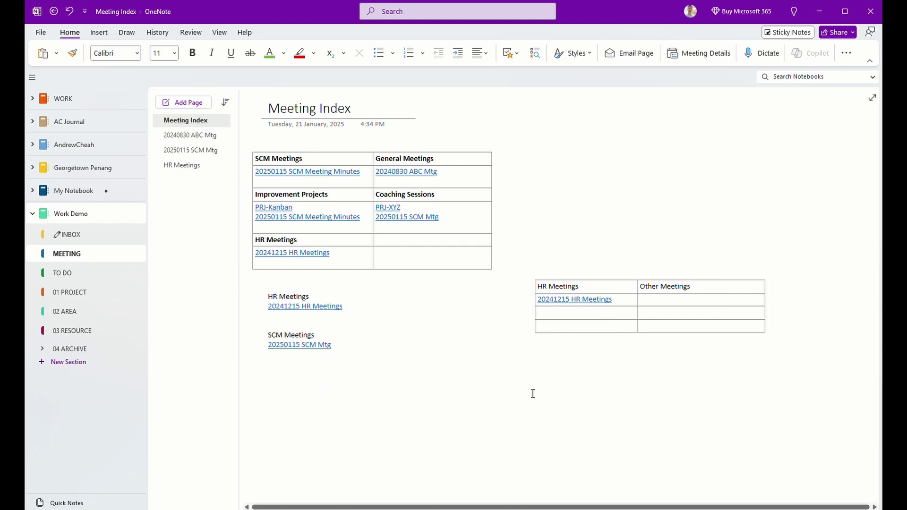
click(604, 301)
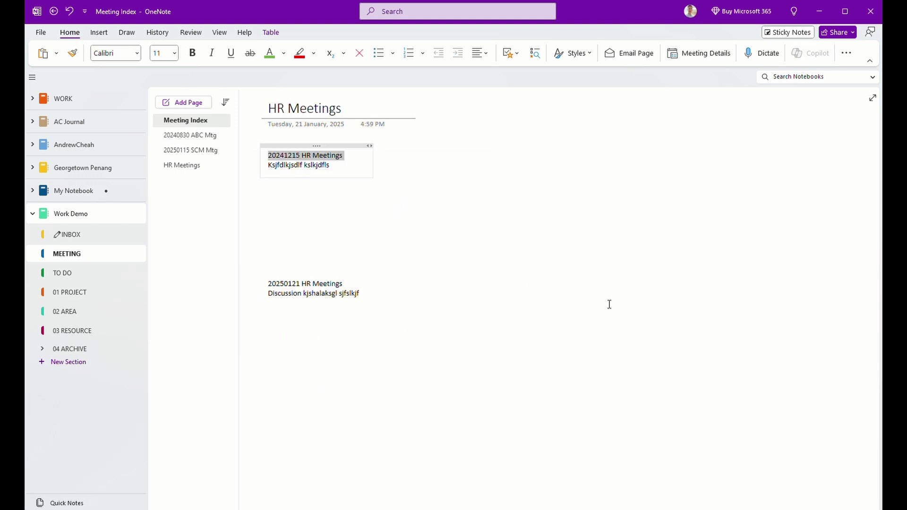
Leave Meeting Index and open the PRJ-Kanban page, with its To Do/In Progress/Complete/Archived table, in 01 PROJECT
click(180, 119)
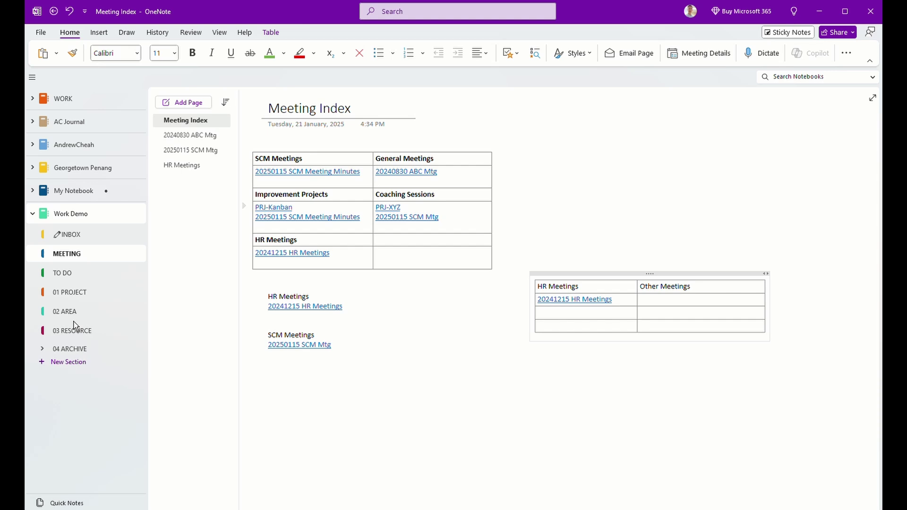
click(80, 300)
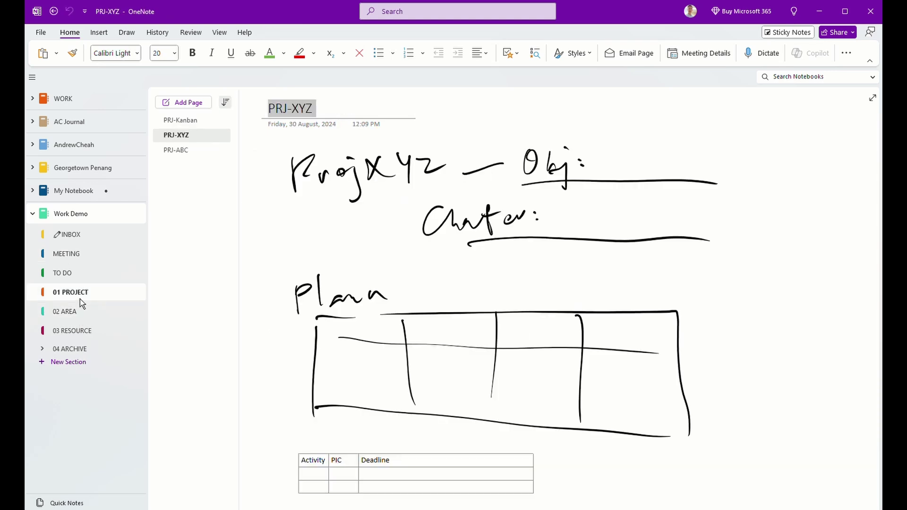
click(188, 152)
click(189, 120)
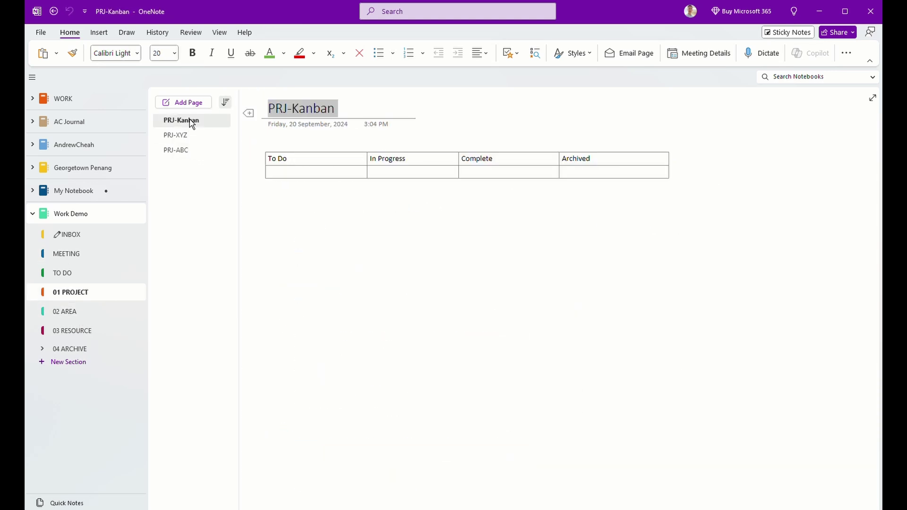
click(339, 112)
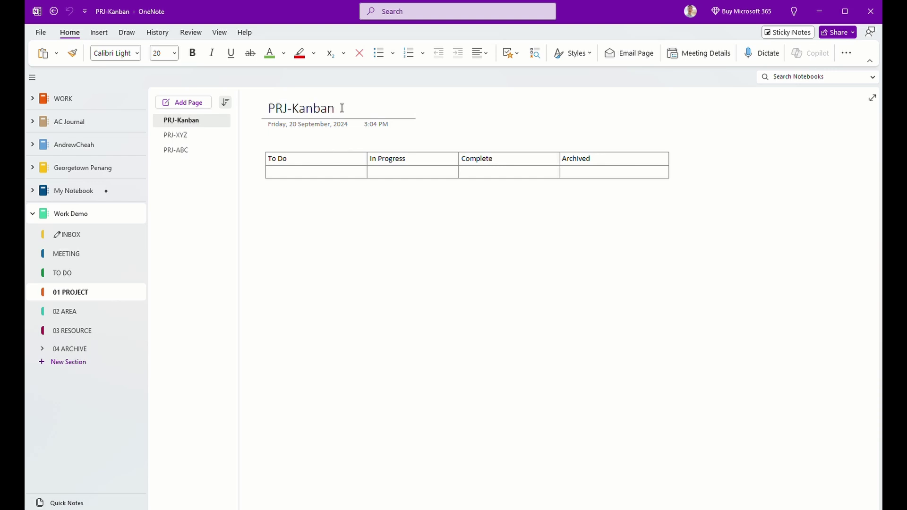
Copy a link to the PRJ-Kanban page's kanban table
click(347, 146)
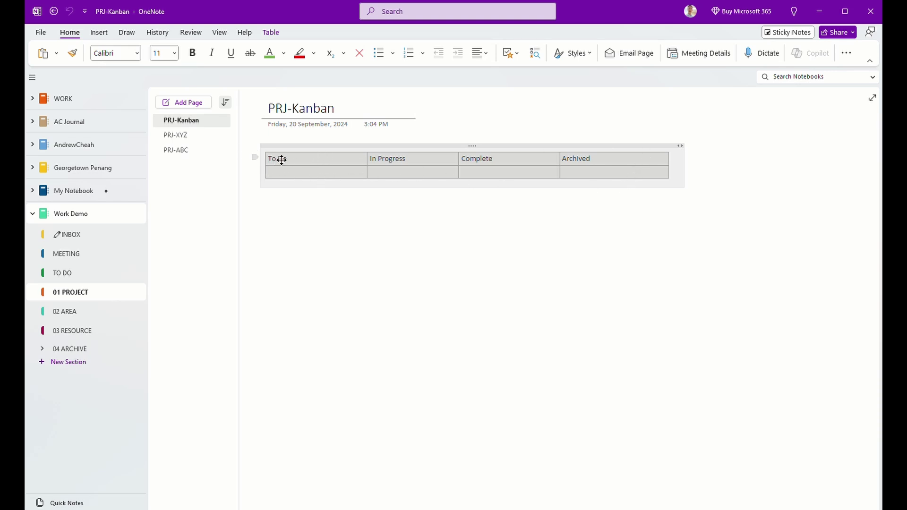
right_click(333, 146)
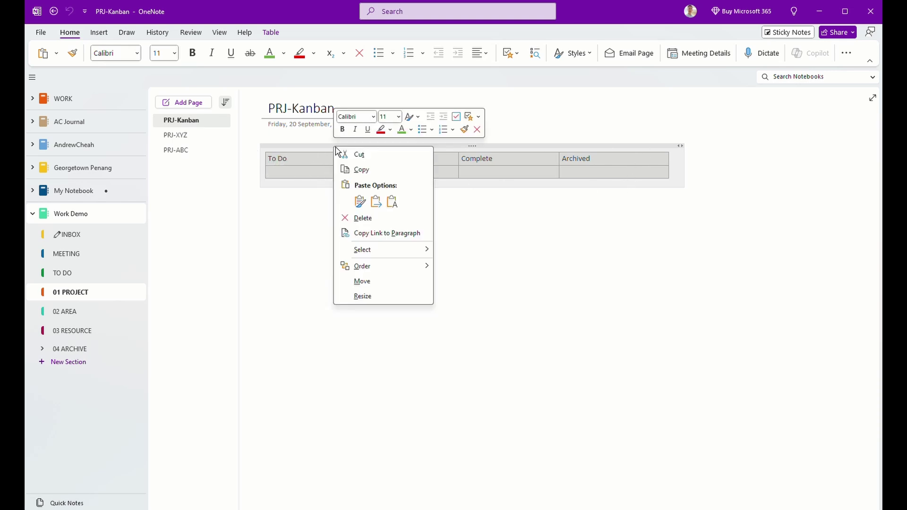
click(378, 234)
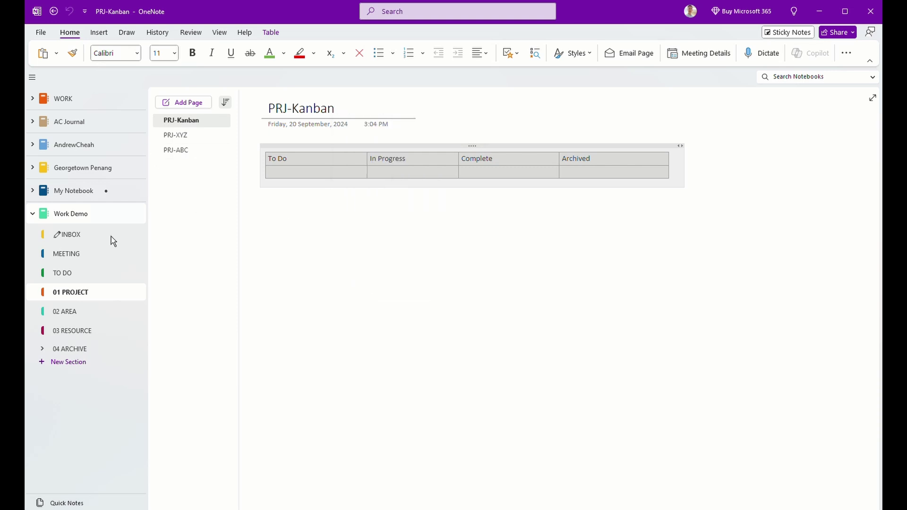
Paste the To Do table link under Other Meetings on Meeting Index and follow it to PRJ-Kanban
click(71, 255)
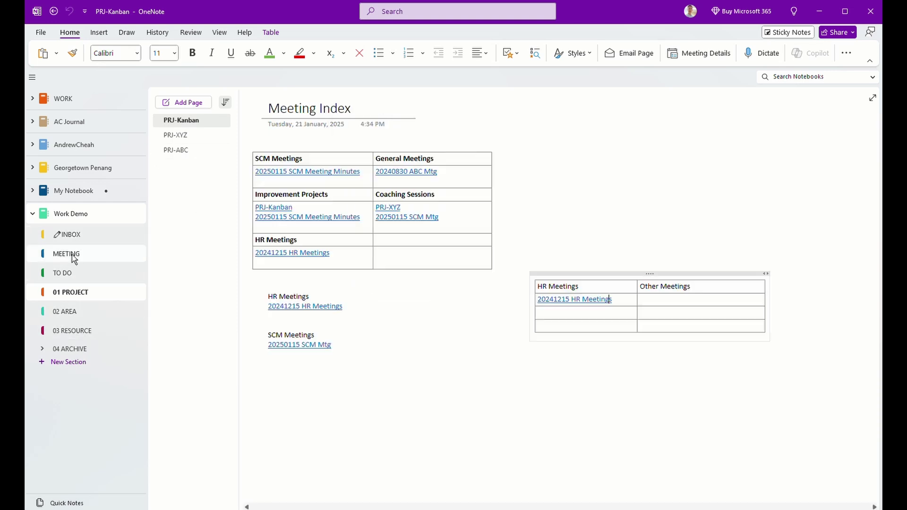
click(342, 346)
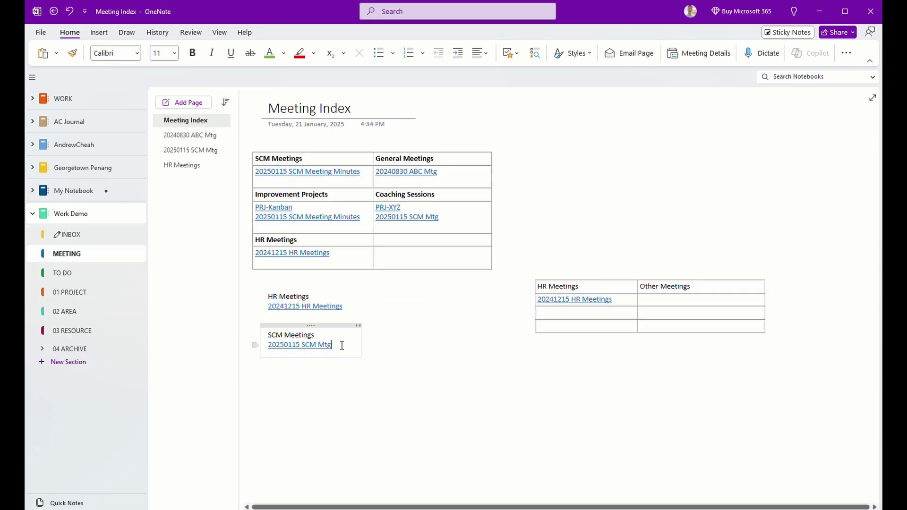
click(667, 301)
key(ctrl+v)
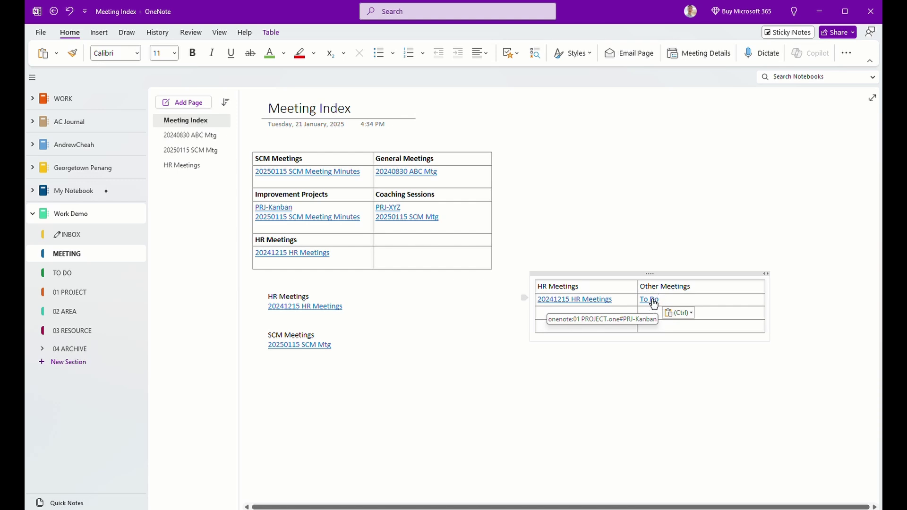
click(654, 303)
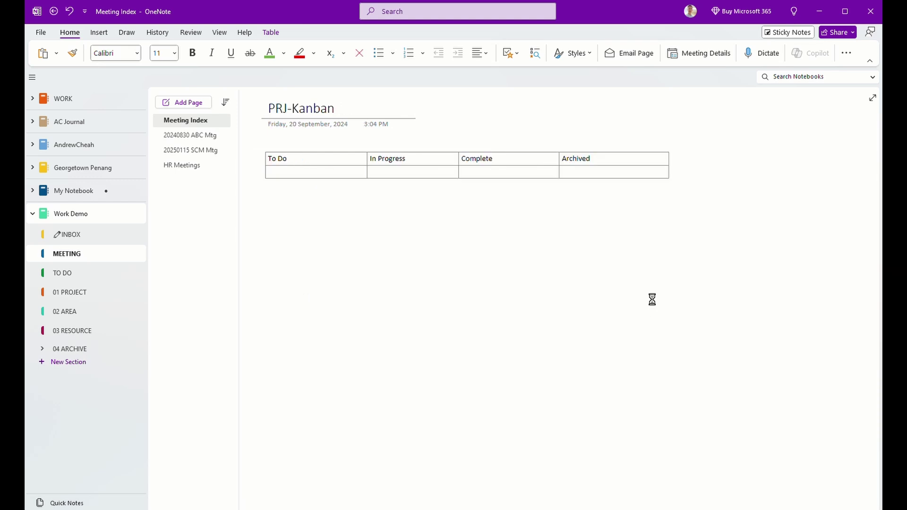
Copy a link to the PRJ-Kanban page title
click(301, 110)
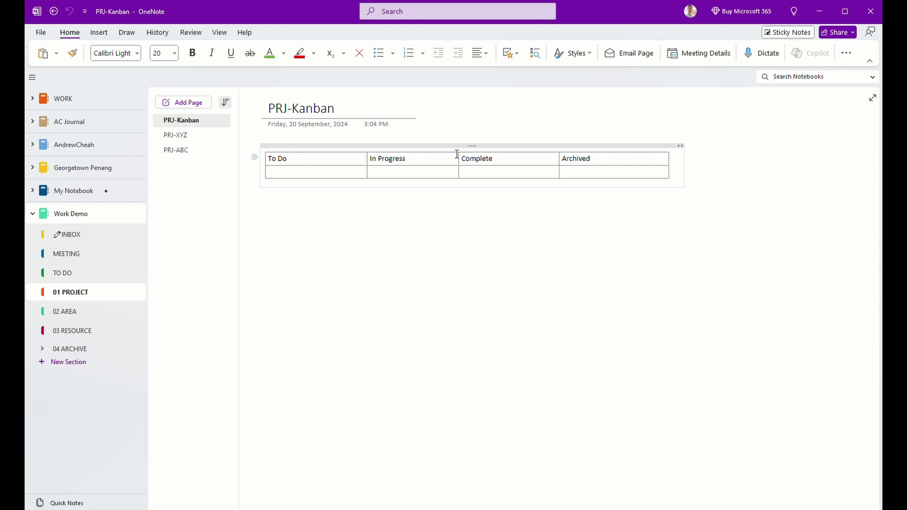
right_click(318, 112)
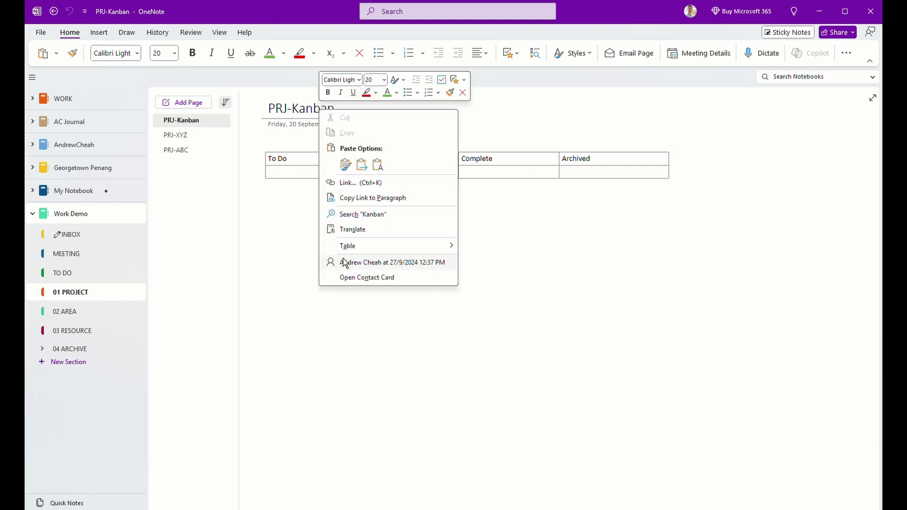
click(378, 197)
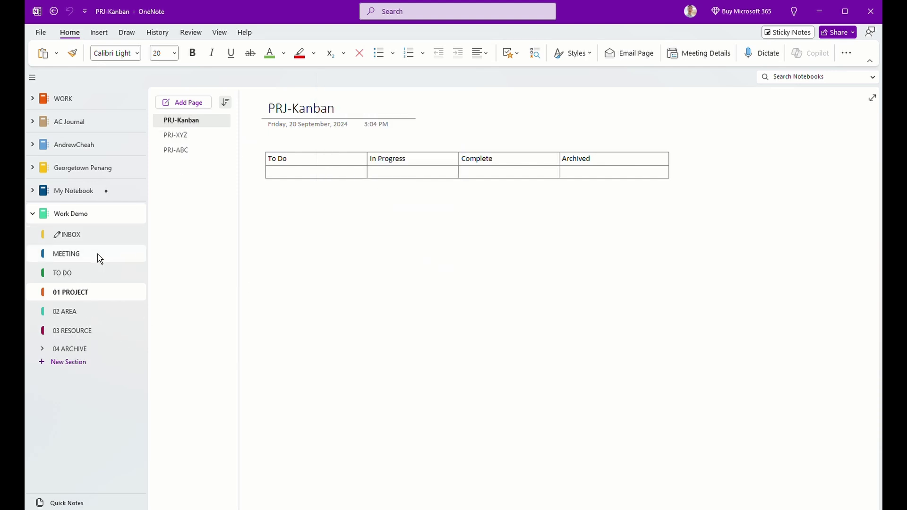
Paste the PRJ-Kanban link on a new line below To Do, test it, and return to Meeting Index
click(83, 256)
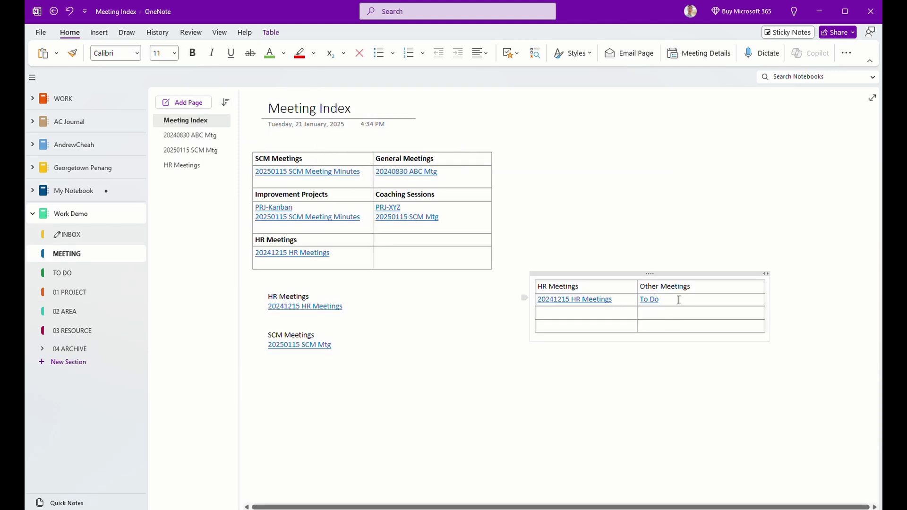
click(677, 300)
key(Return)
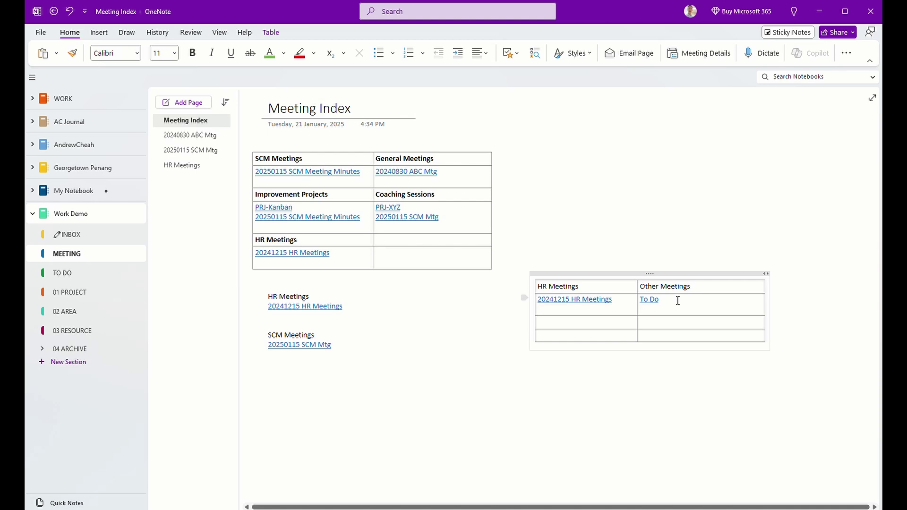
key(ctrl+v)
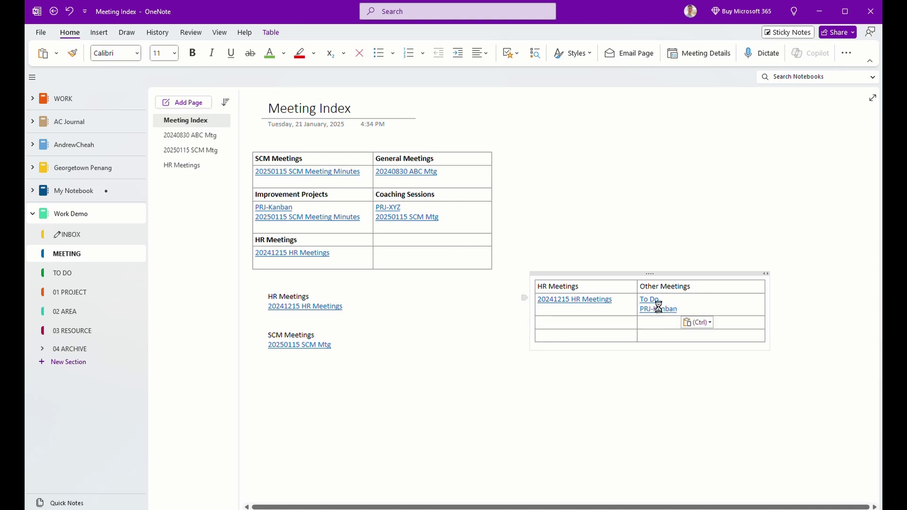
click(659, 308)
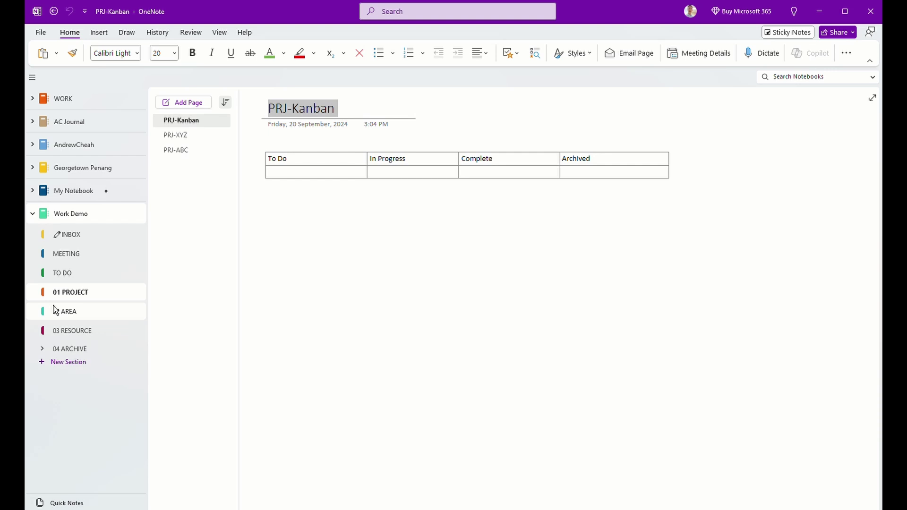
click(71, 254)
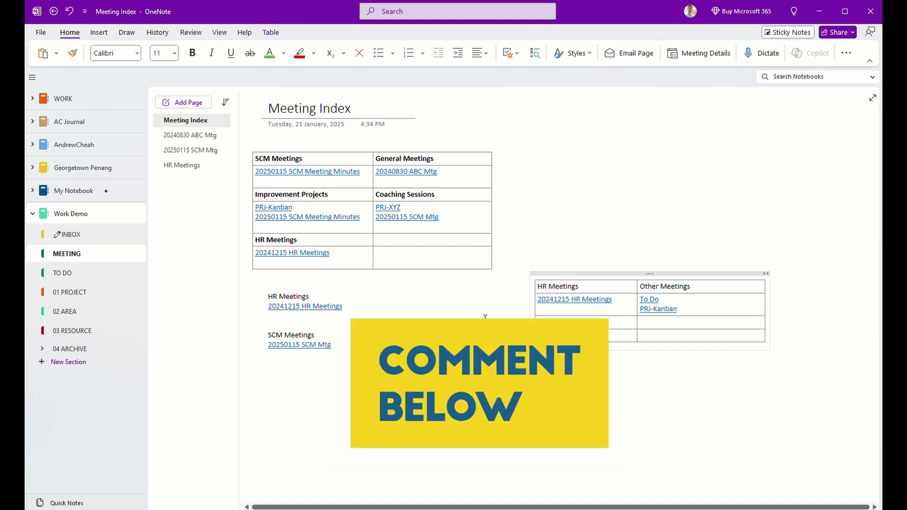
Undo the PRJ-Kanban paste, then apply and remove a yellow highlight on 20250115 SCM Meeting Minutes
key(ctrl+z)
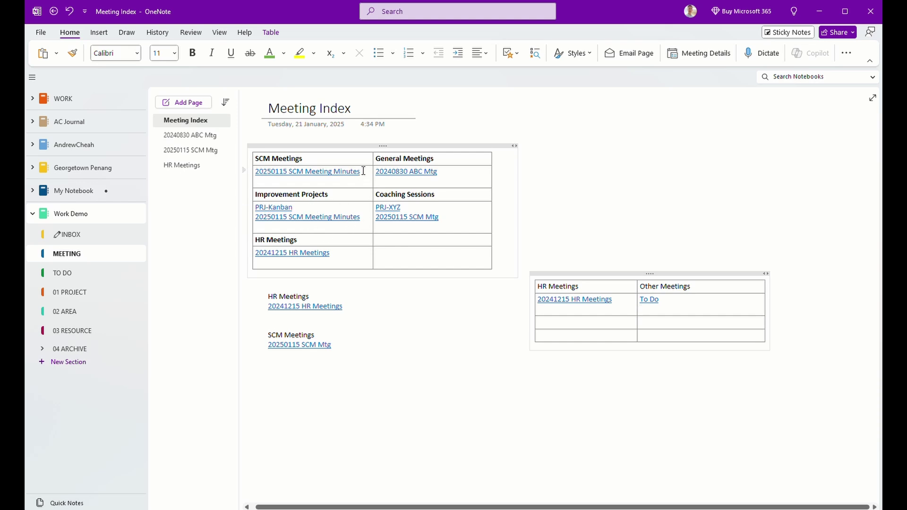
drag(363, 173, 256, 172)
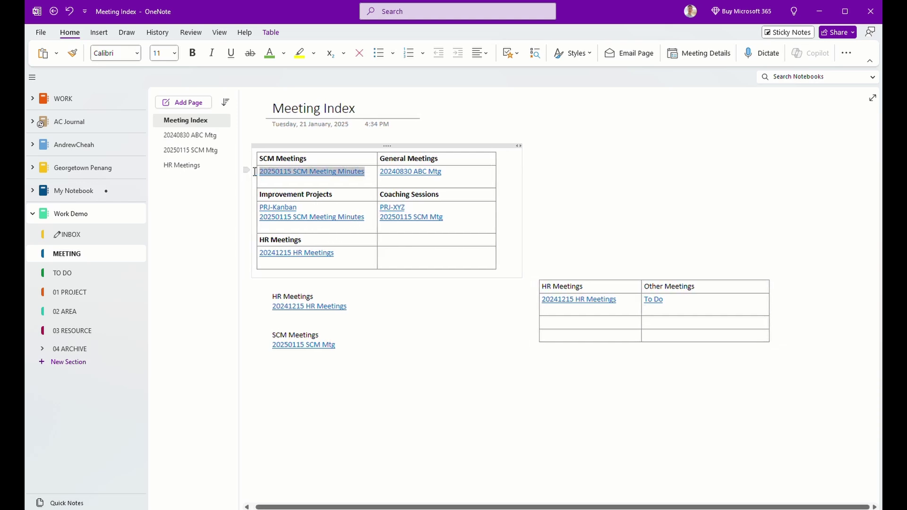
click(314, 53)
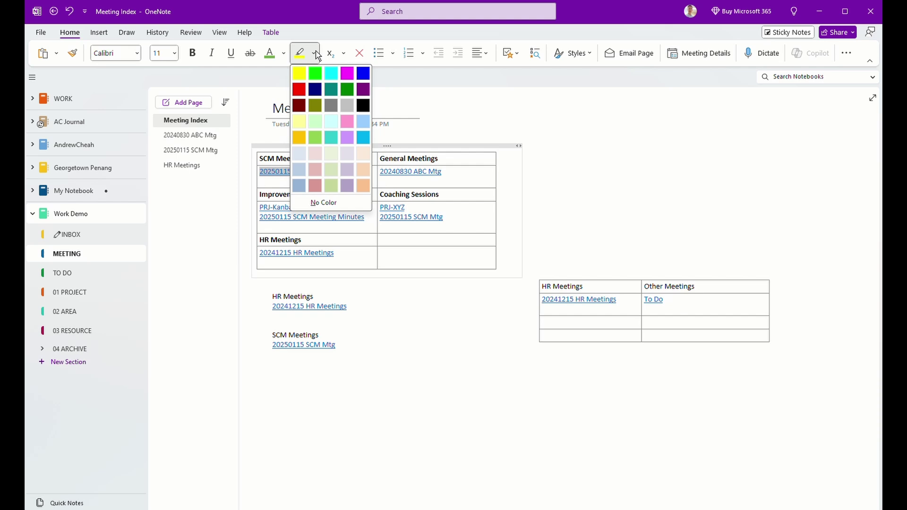
click(299, 73)
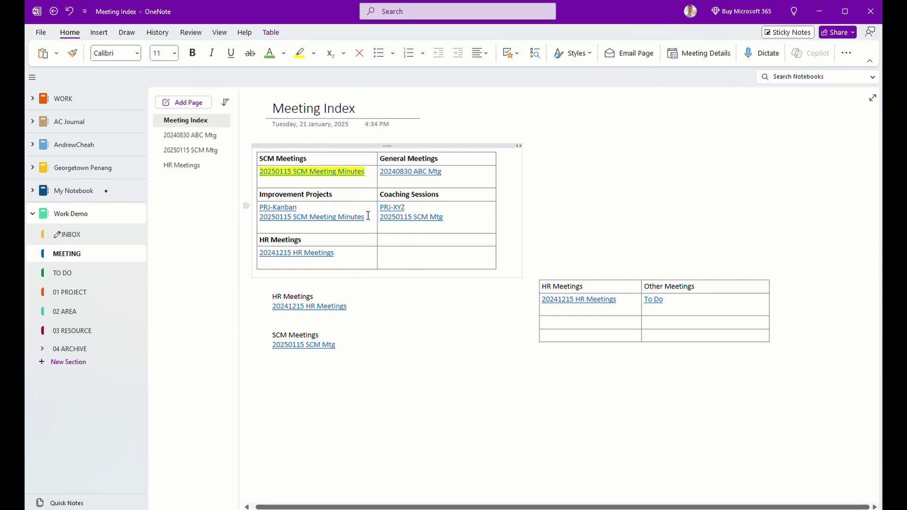
drag(366, 172, 259, 172)
click(314, 54)
click(314, 55)
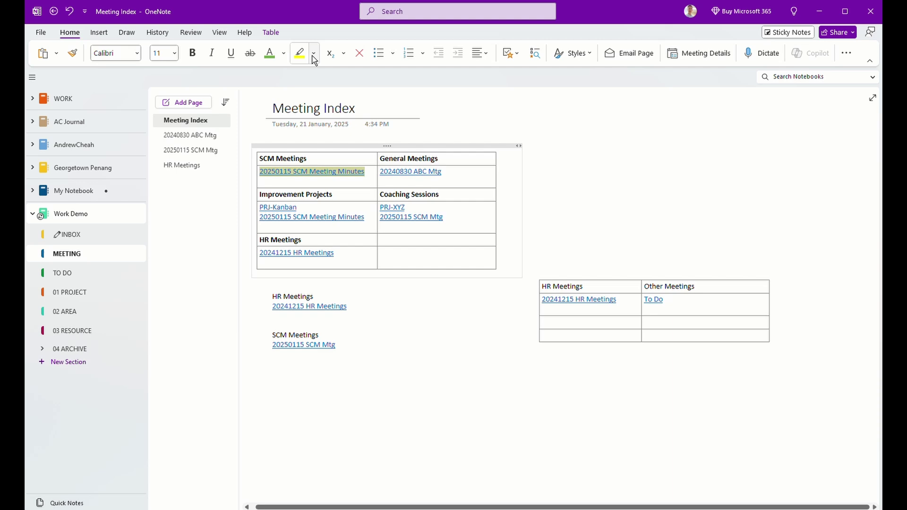
click(314, 55)
click(327, 208)
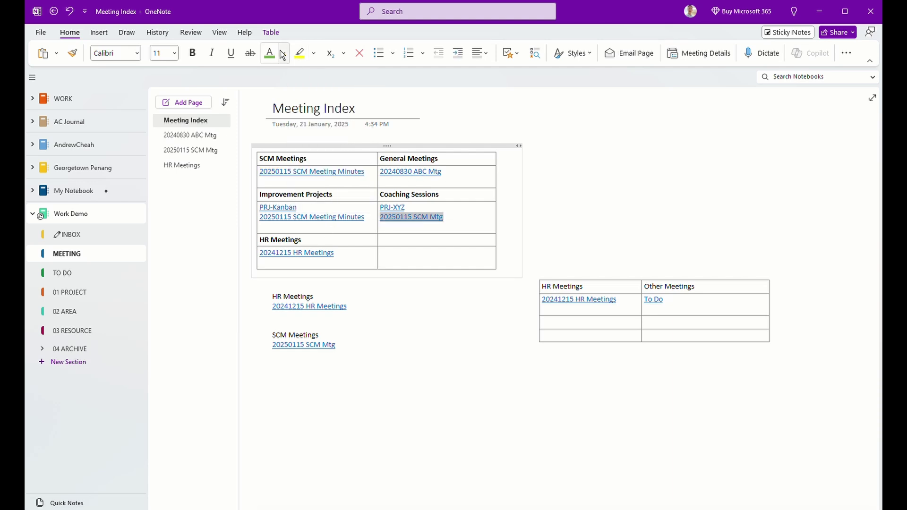
Turn the 20250115 SCM Mtg link red, then undo the colour change
click(284, 53)
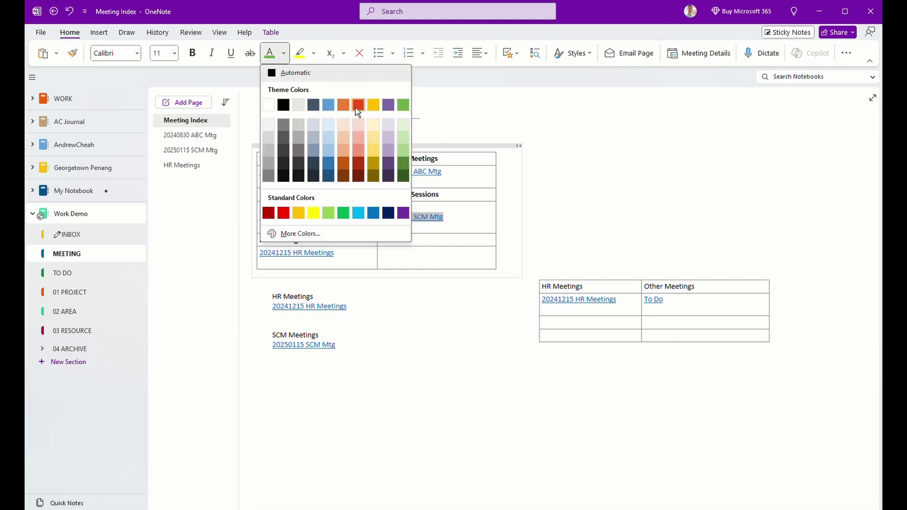
click(357, 110)
mouse_move(388, 219)
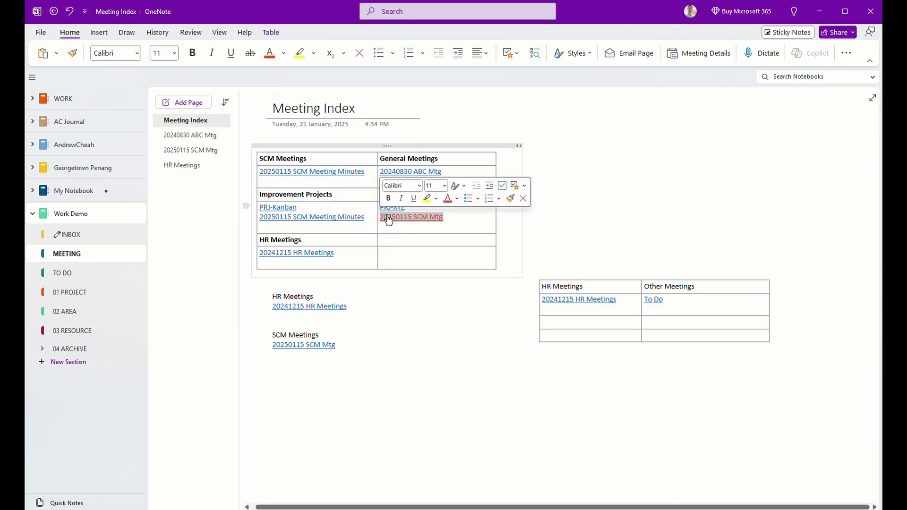
click(457, 198)
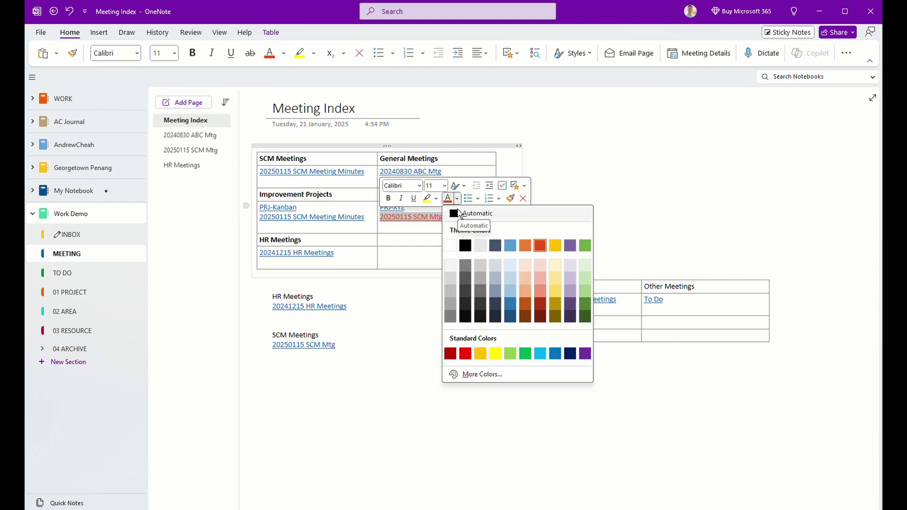
click(70, 11)
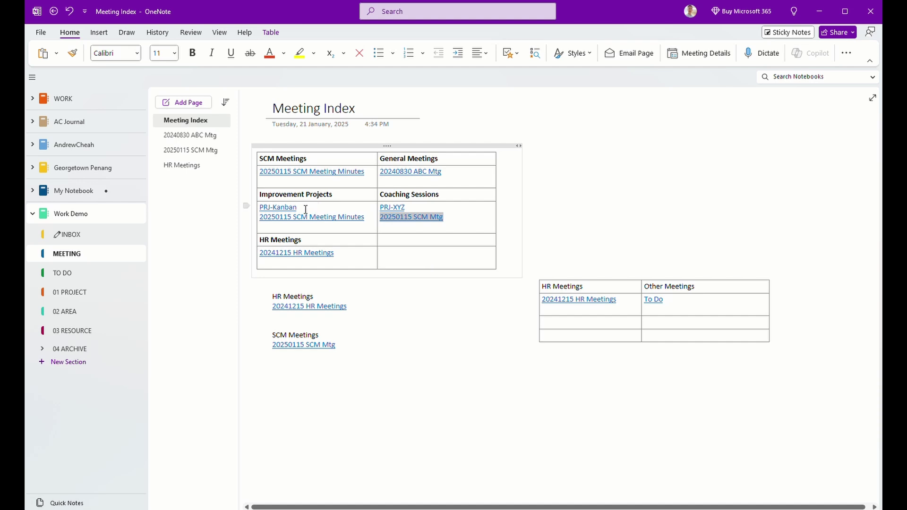
Highlight PRJ-Kanban in yellow and restore the Coaching Sessions links after an accidental edit
drag(305, 208, 259, 208)
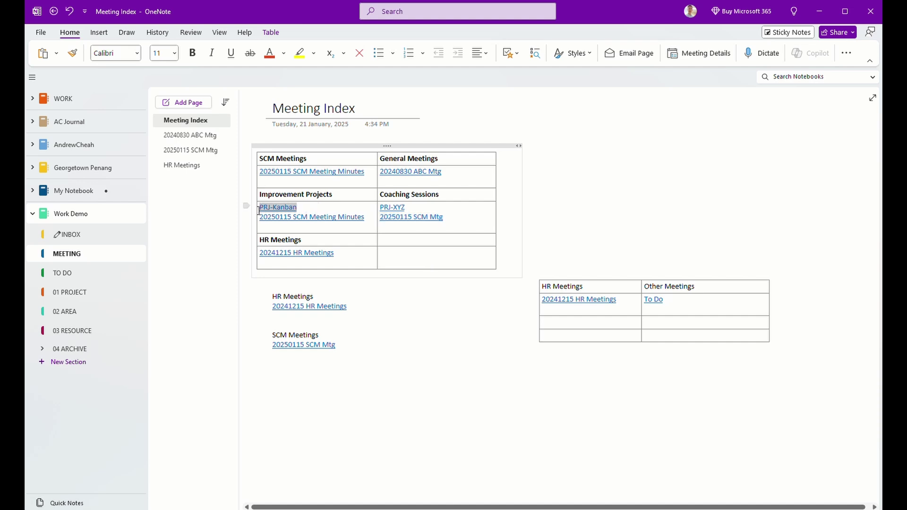
click(300, 53)
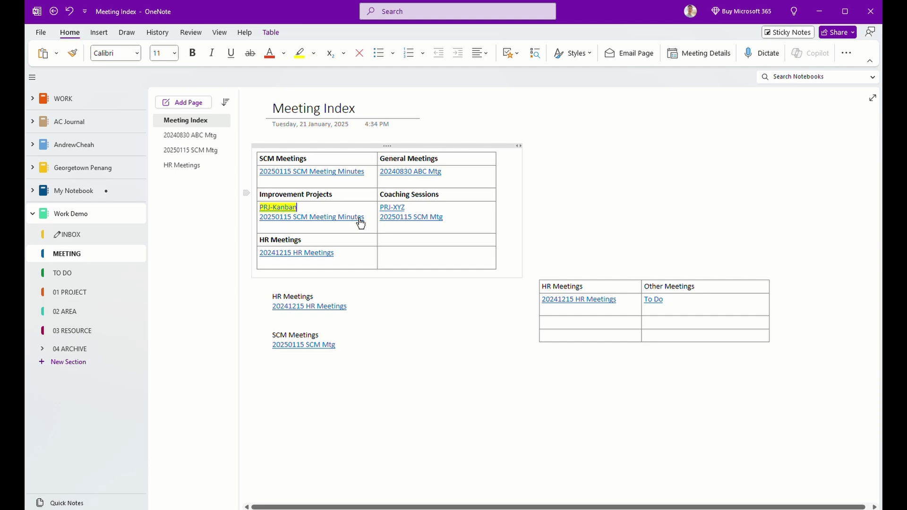
drag(367, 220, 259, 220)
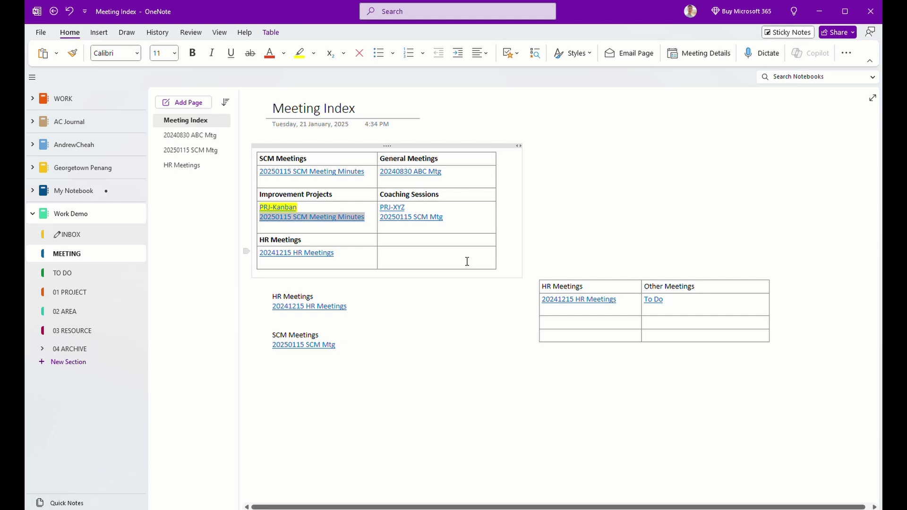
drag(452, 217, 380, 218)
key(ctrl+c)
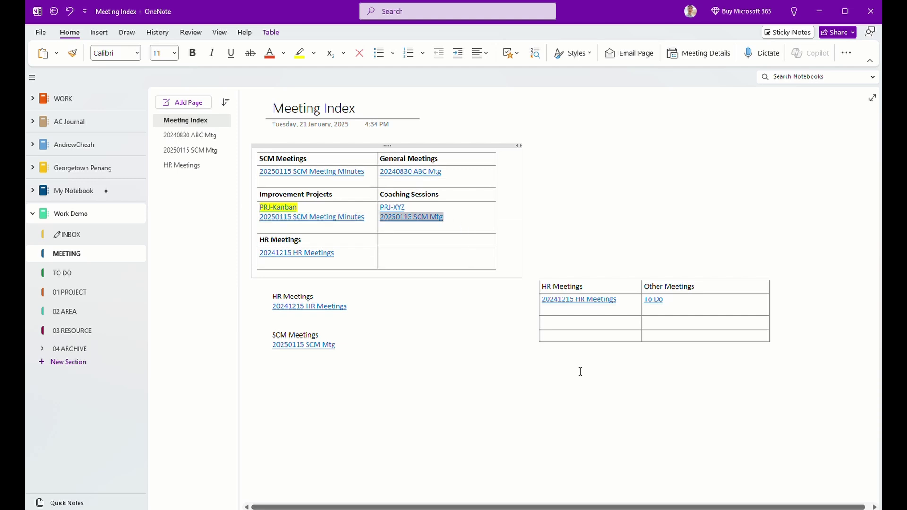
key(Delete)
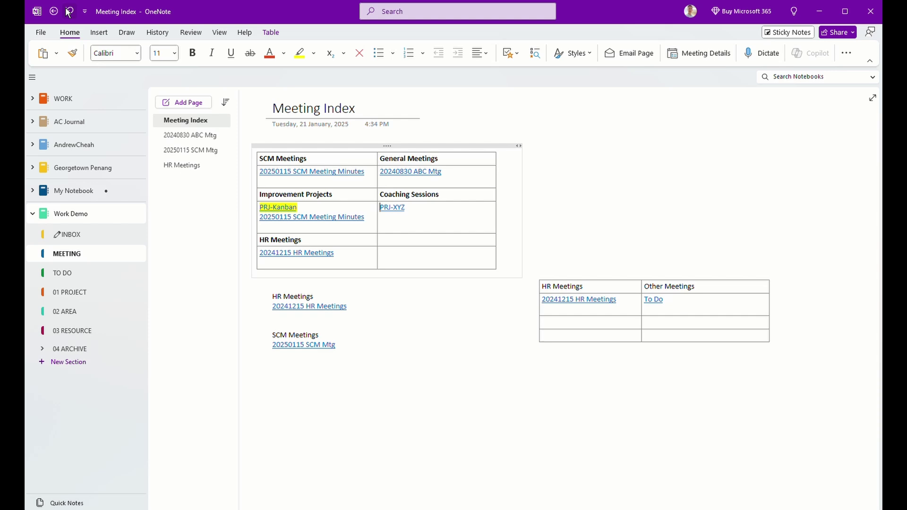
key(ctrl+v)
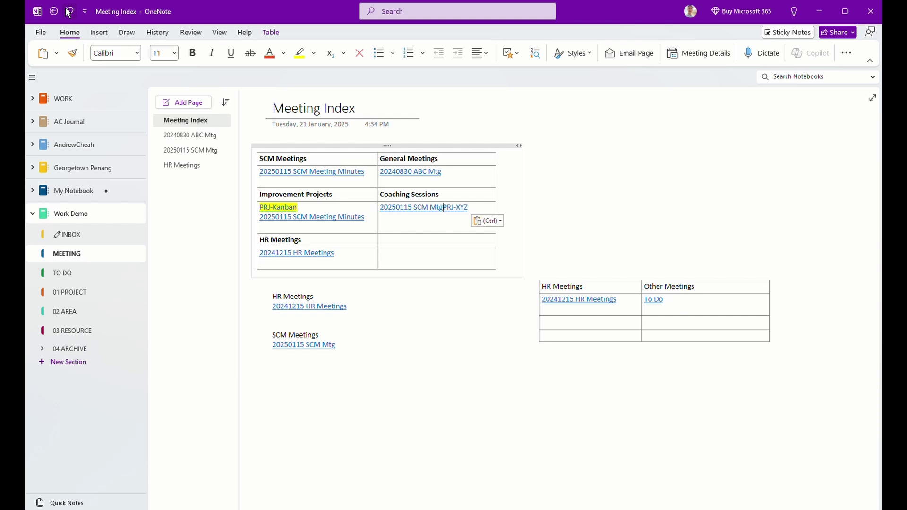
click(68, 12)
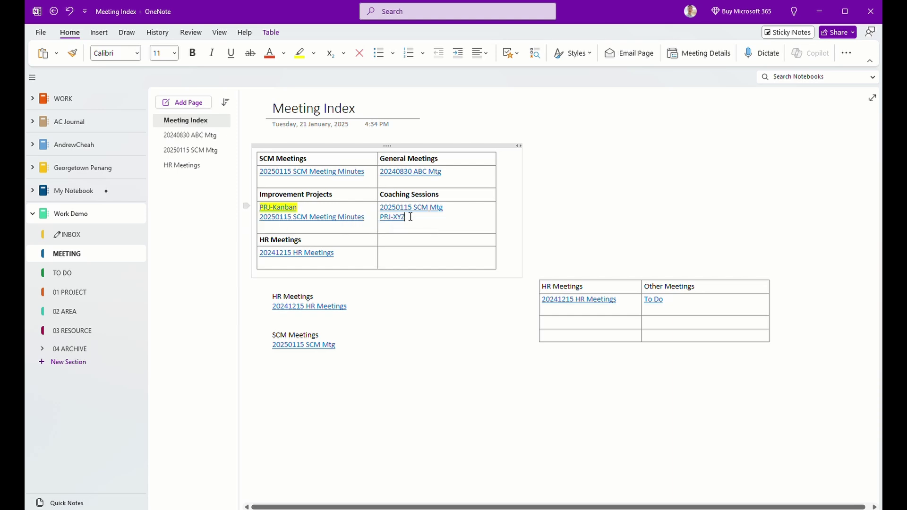
Highlight the PRJ-XYZ link in red and check the result
drag(410, 216, 380, 216)
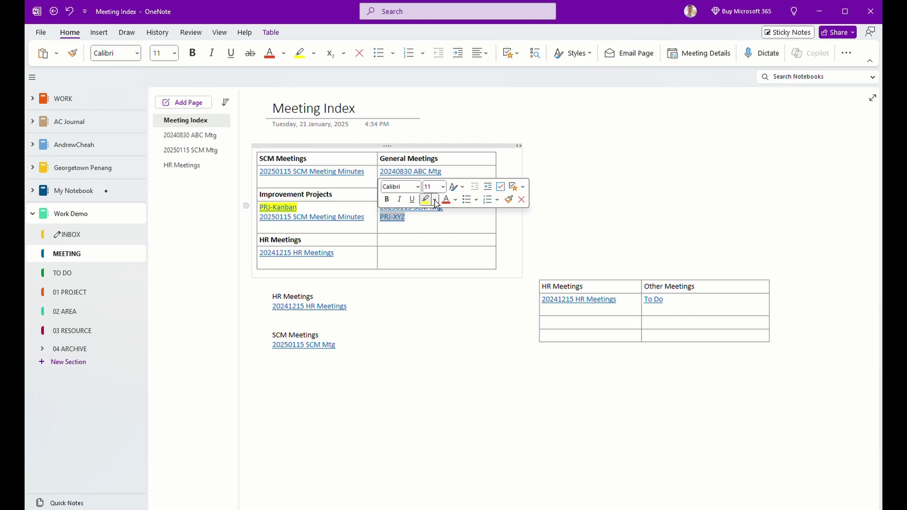
click(435, 200)
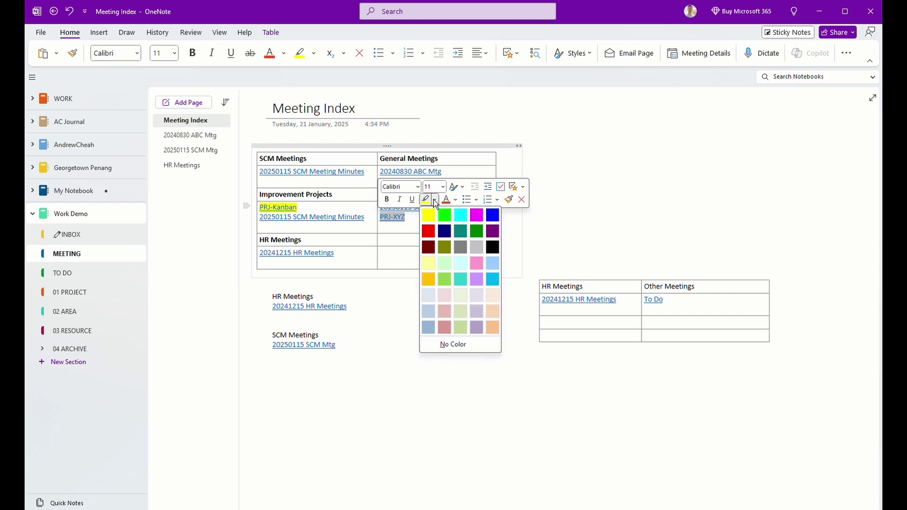
click(476, 215)
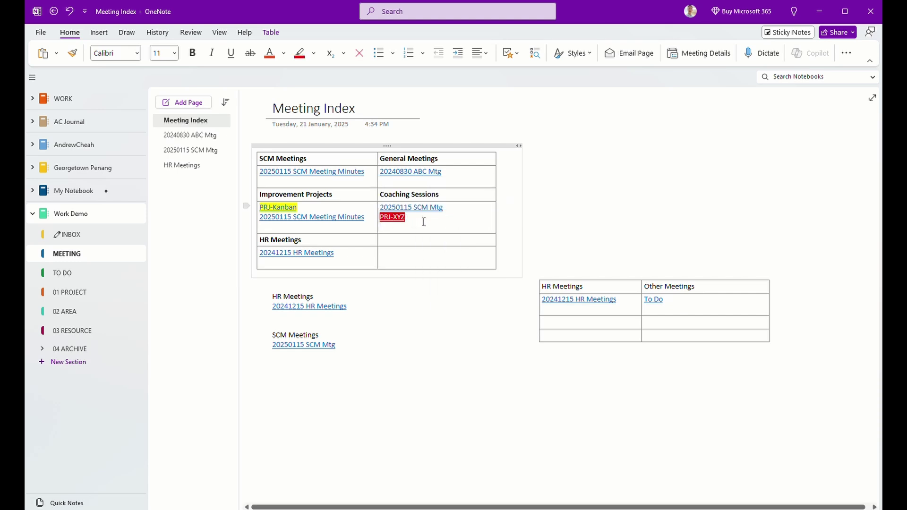
click(380, 218)
click(414, 219)
Add a 'Color Index' note beside the main table and drag the HR/Other Meetings table left
click(559, 151)
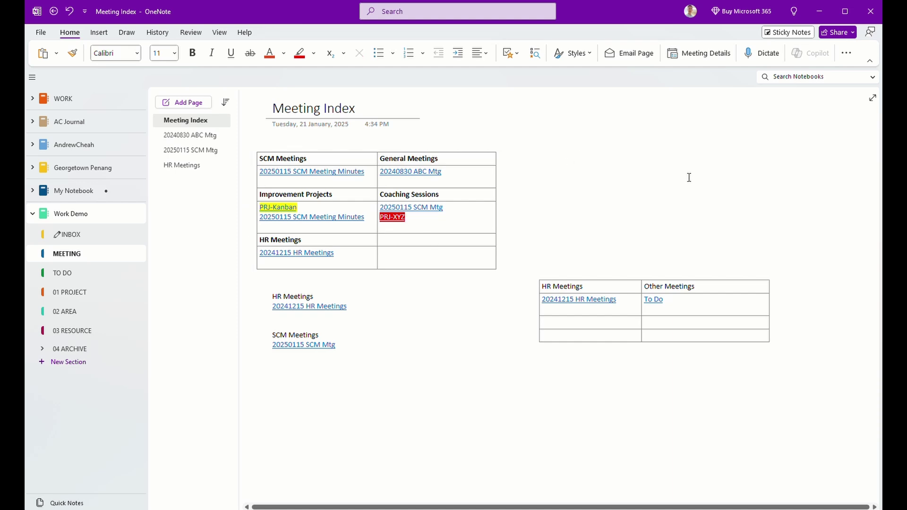
text(Colo)
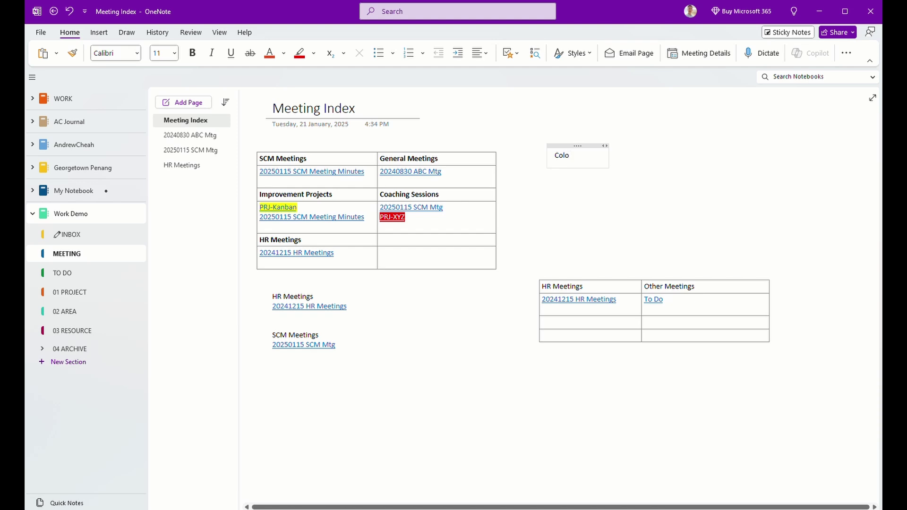
text(r Ind)
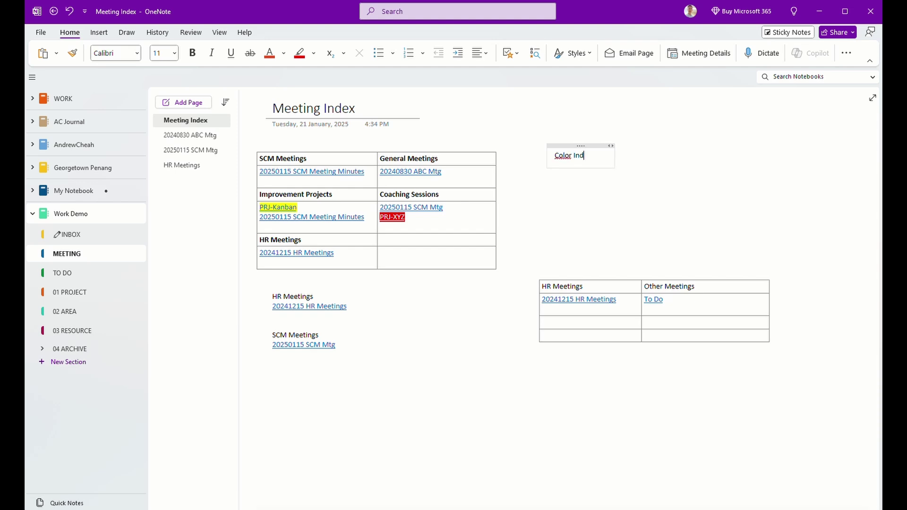
text(ex)
key(Return)
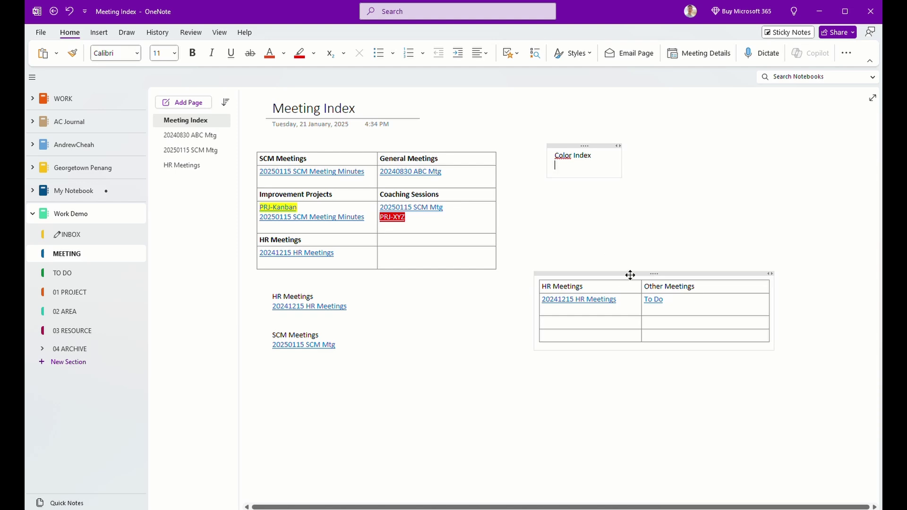
drag(628, 276, 507, 289)
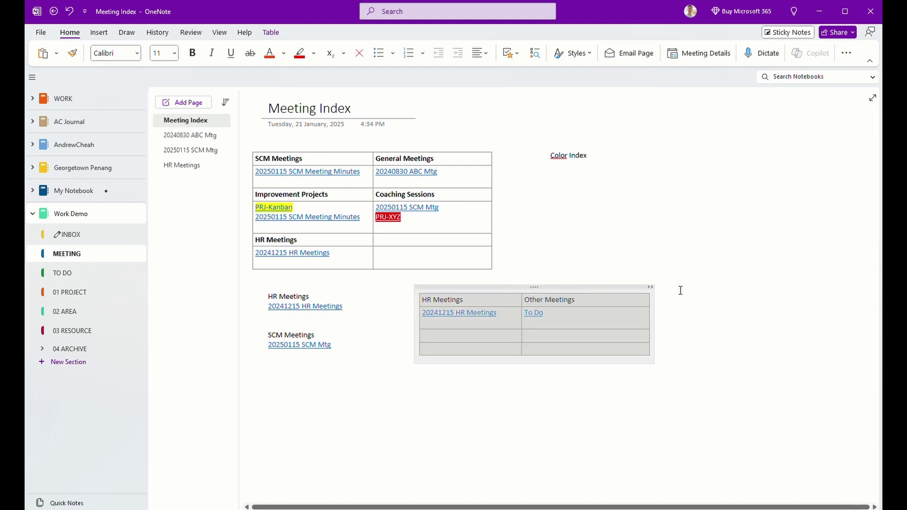